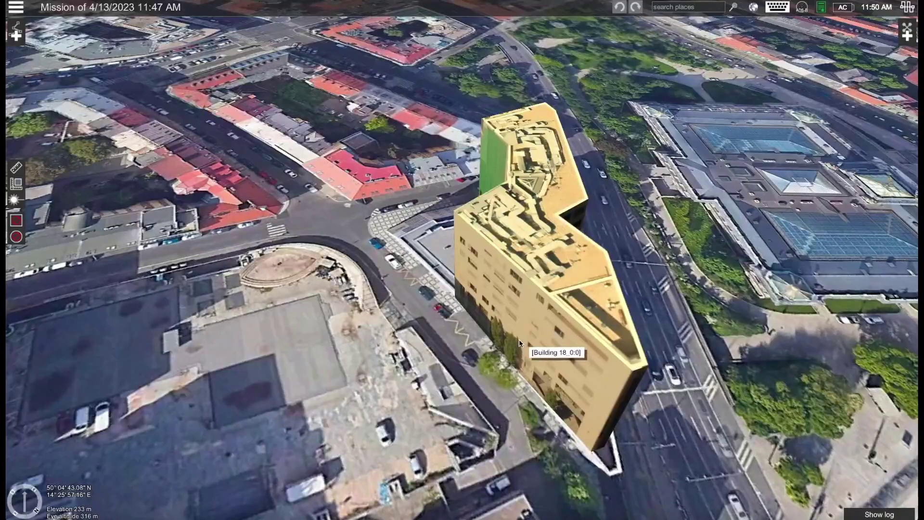
pyautogui.moveTo(476, 385); pyautogui.dragTo(434, 385, button='middle')
pyautogui.moveTo(433, 385); pyautogui.dragTo(478, 339, button='right')
pyautogui.scroll(3, 478, 343)
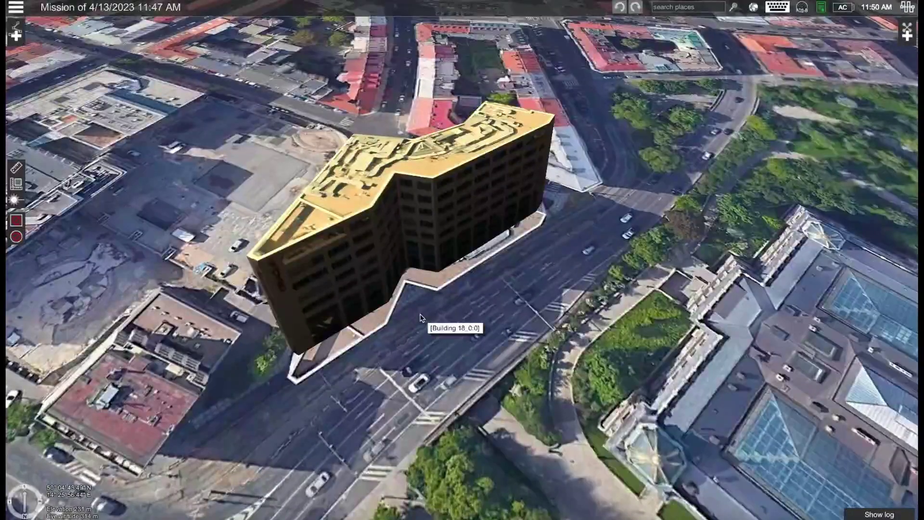
pyautogui.scroll(-3, 317, 296)
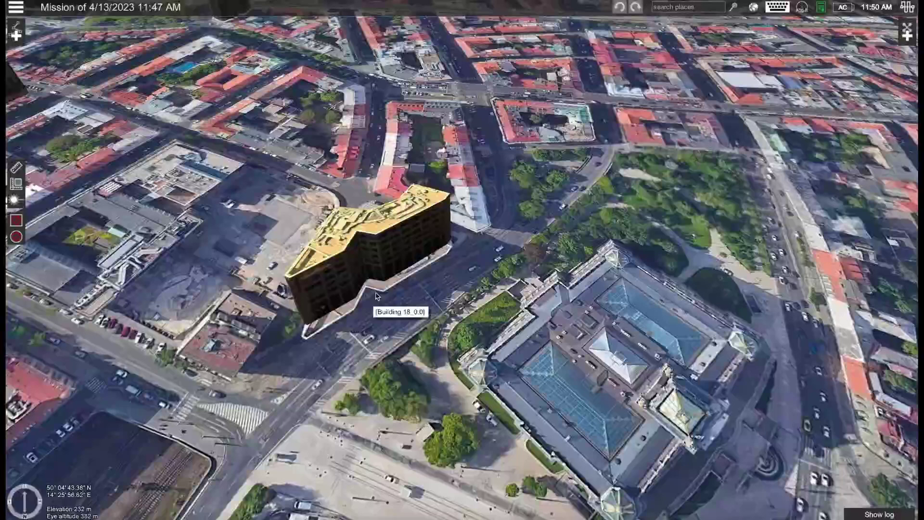
pyautogui.scroll(3, 325, 292)
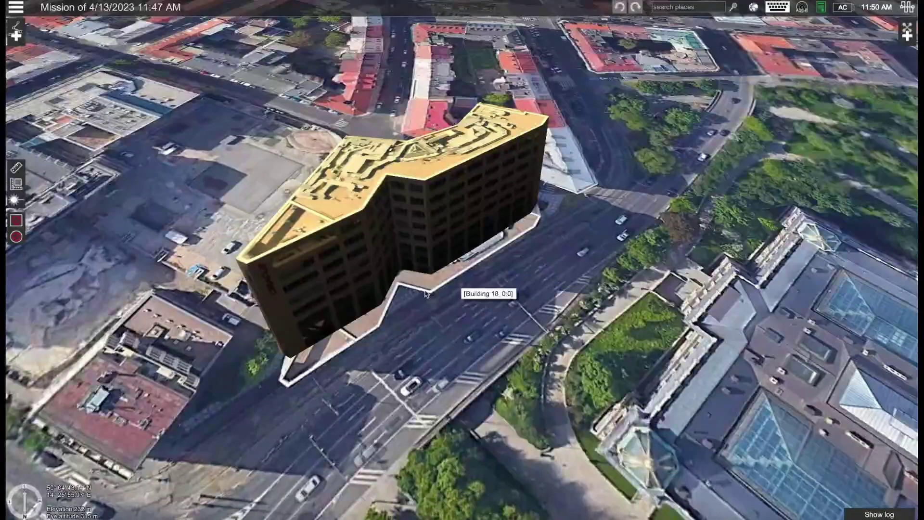
pyautogui.moveTo(390, 323)
pyautogui.mouseDown(button='middle')
pyautogui.moveTo(426, 312)
pyautogui.moveTo(486, 378)
pyautogui.moveTo(517, 332)
pyautogui.moveTo(372, 273)
pyautogui.moveTo(331, 286)
pyautogui.moveTo(322, 299)
pyautogui.mouseUp(button='middle')
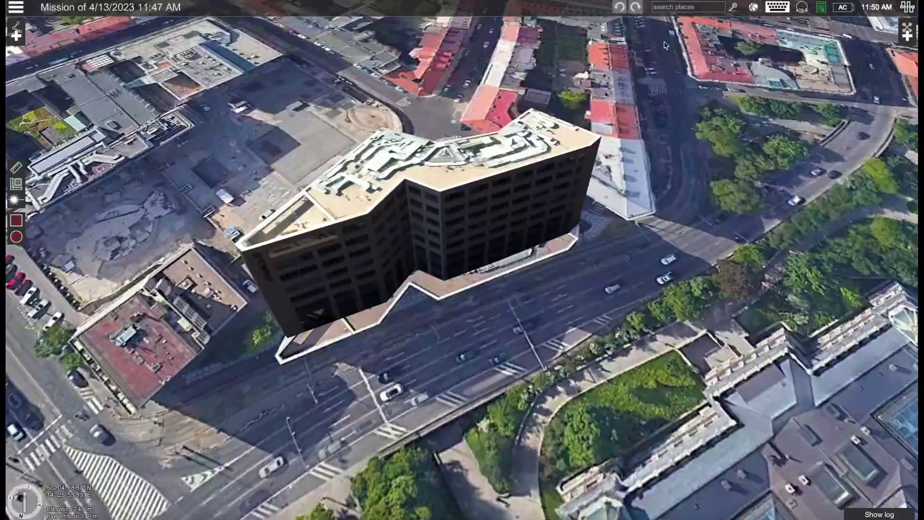
# - Create a new 3D objects source named 123 in the map layers
pyautogui.click(753, 7)
pyautogui.click(761, 23)
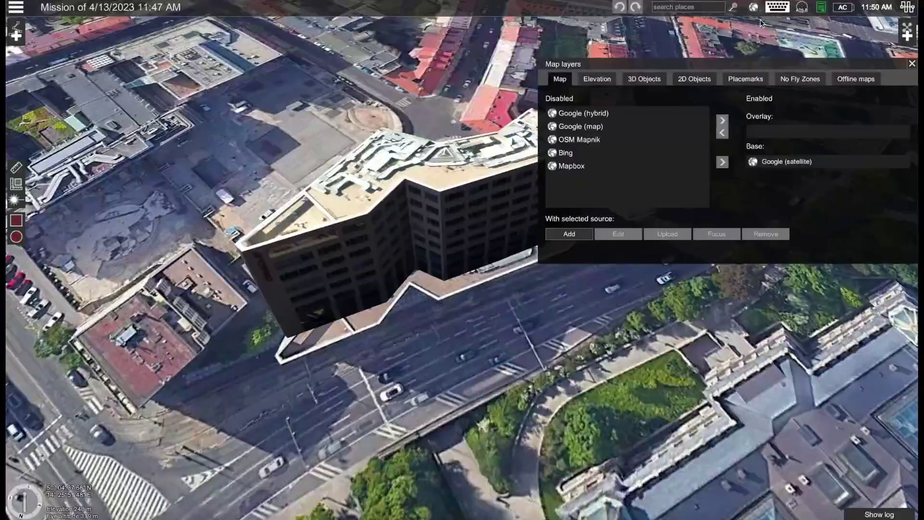
pyautogui.click(640, 82)
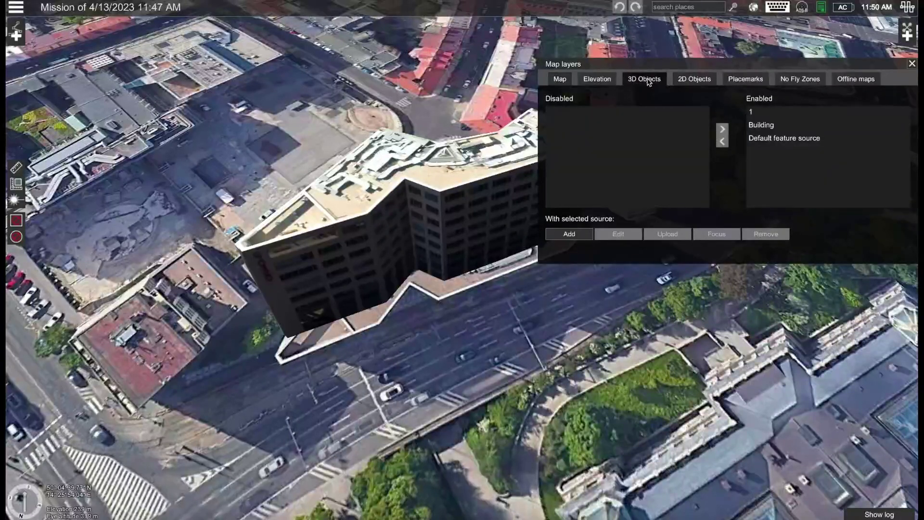
pyautogui.click(570, 237)
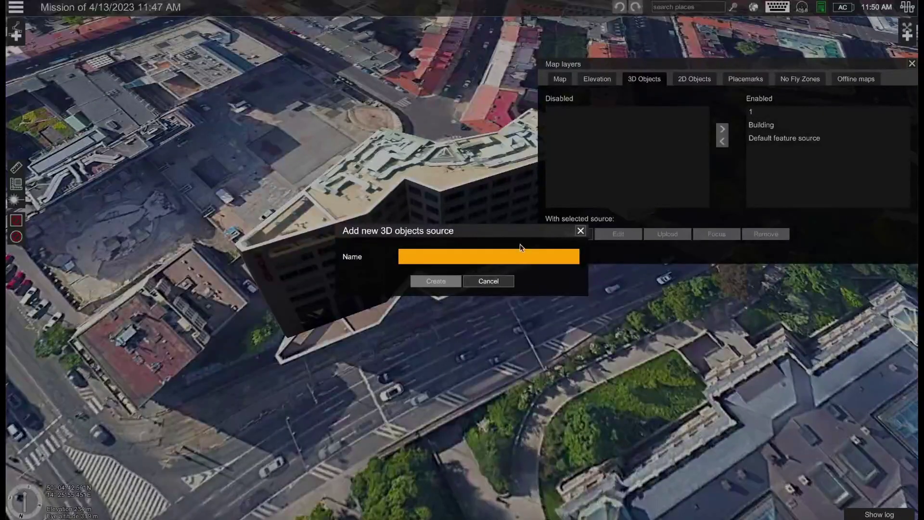
pyautogui.write('123')
pyautogui.click(435, 281)
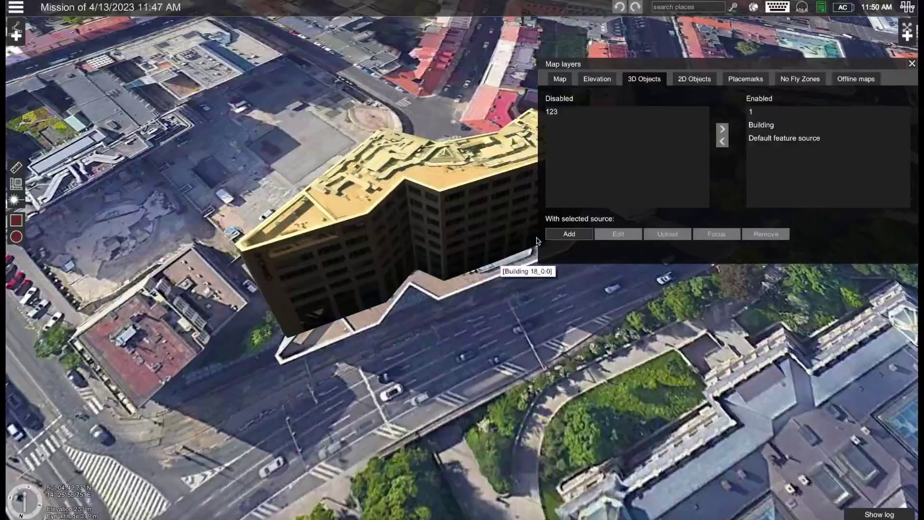
pyautogui.click(570, 115)
pyautogui.click(667, 233)
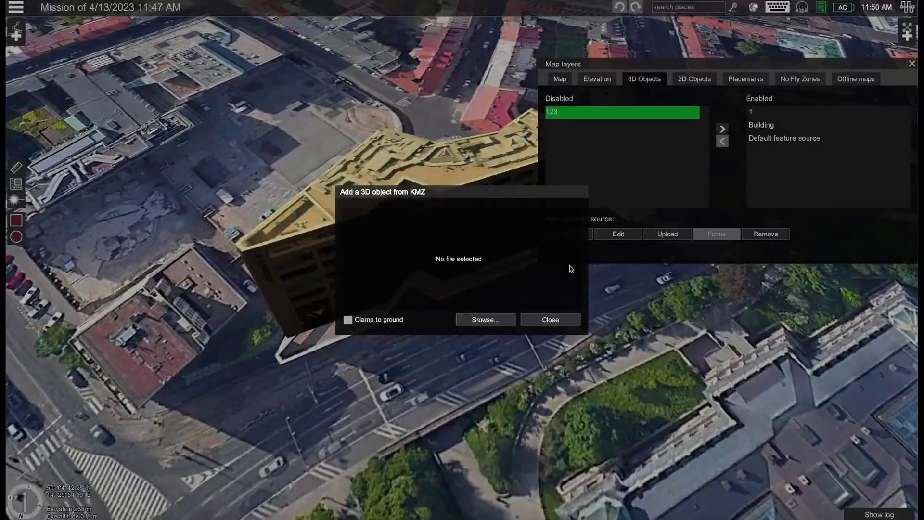
pyautogui.click(471, 321)
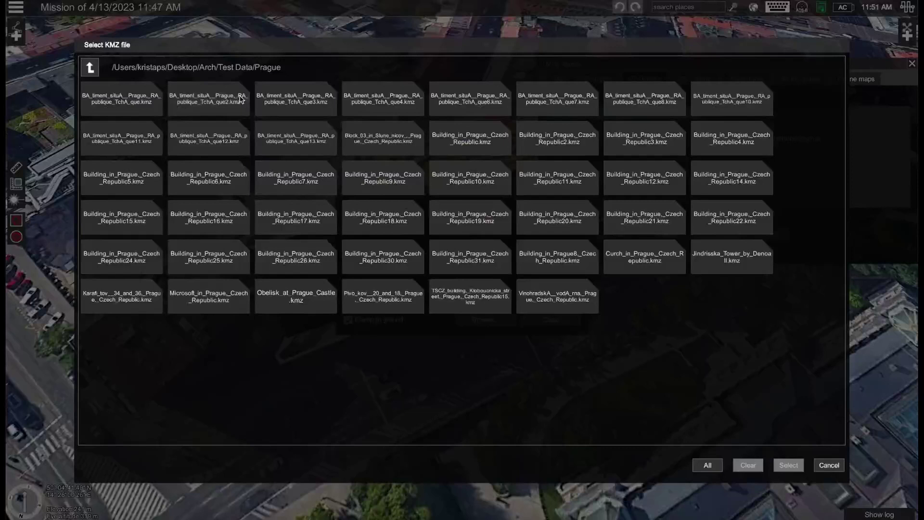
pyautogui.click(152, 101)
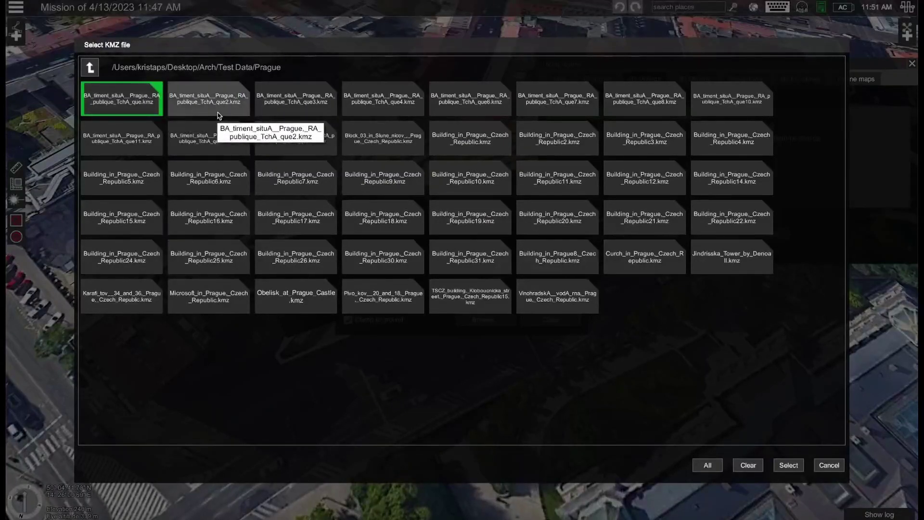
pyautogui.click(834, 469)
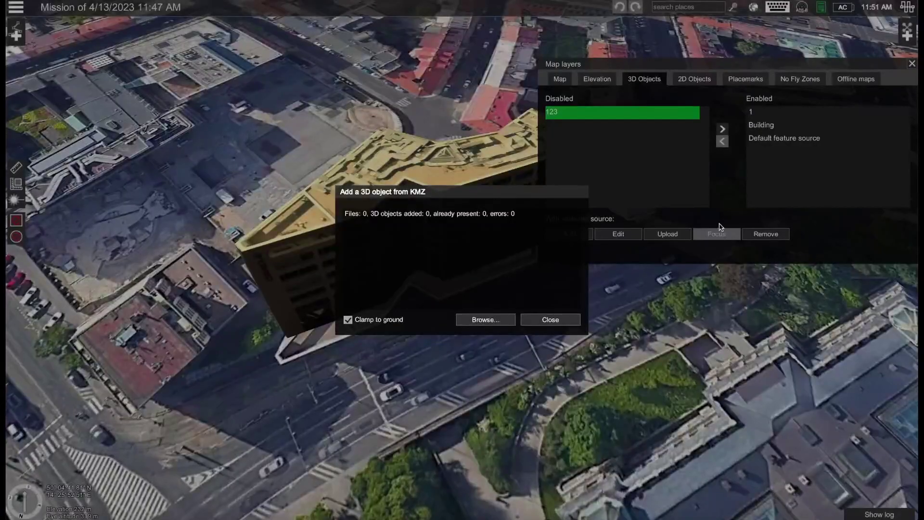
pyautogui.click(550, 320)
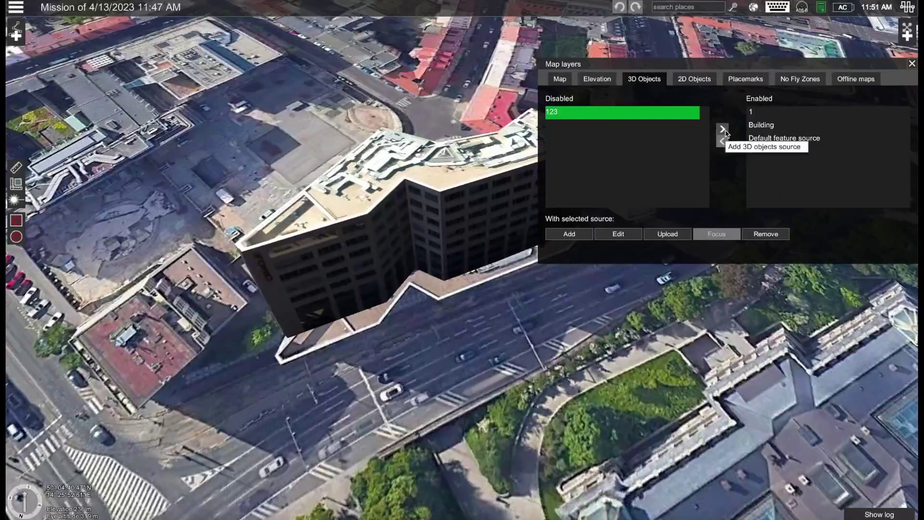
pyautogui.moveTo(759, 117)
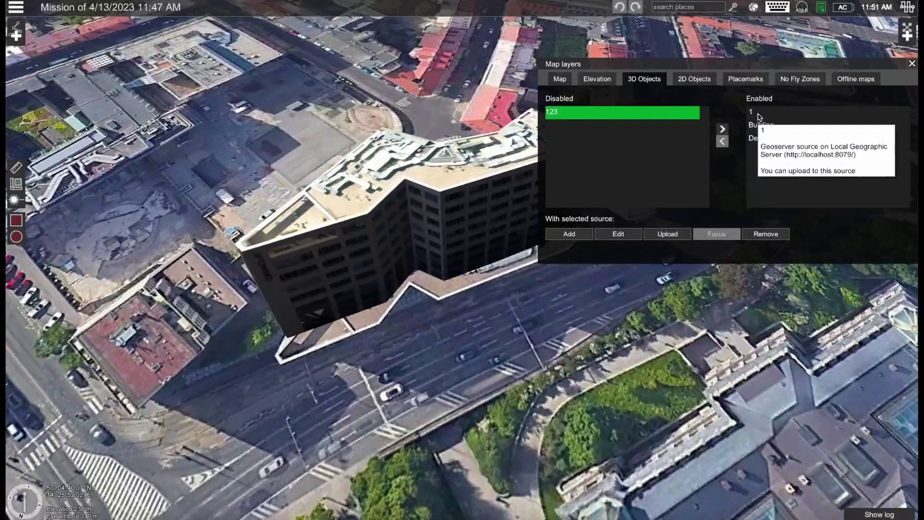
pyautogui.click(911, 64)
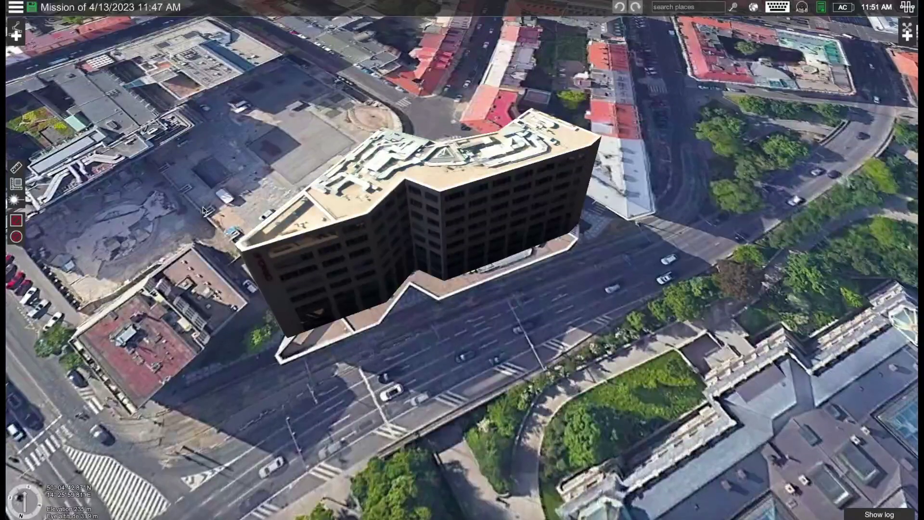
# - Display the details of the DJI Mavic 3E vehicle profile for the DJI Mavic 3 Enterprise platform
pyautogui.moveTo(196, 328); pyautogui.dragTo(257, 337, button='right')
pyautogui.moveTo(258, 337); pyautogui.dragTo(330, 367)
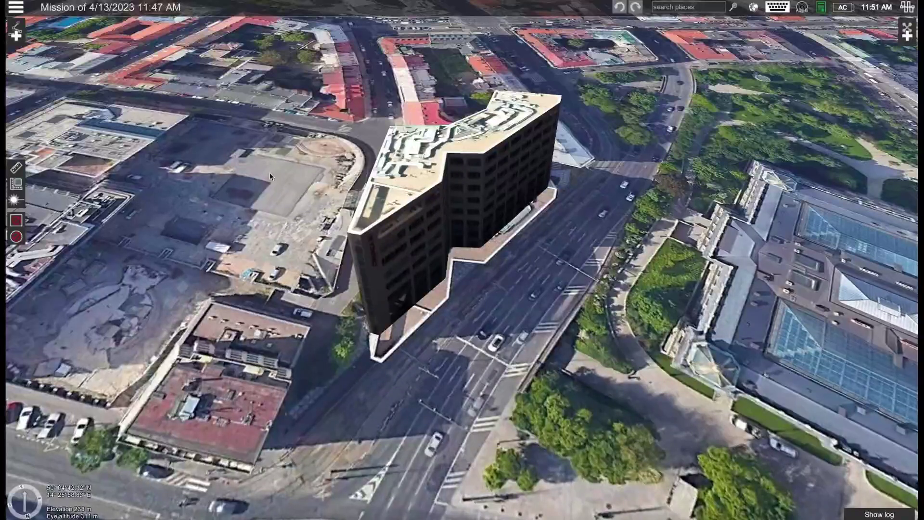
pyautogui.click(16, 8)
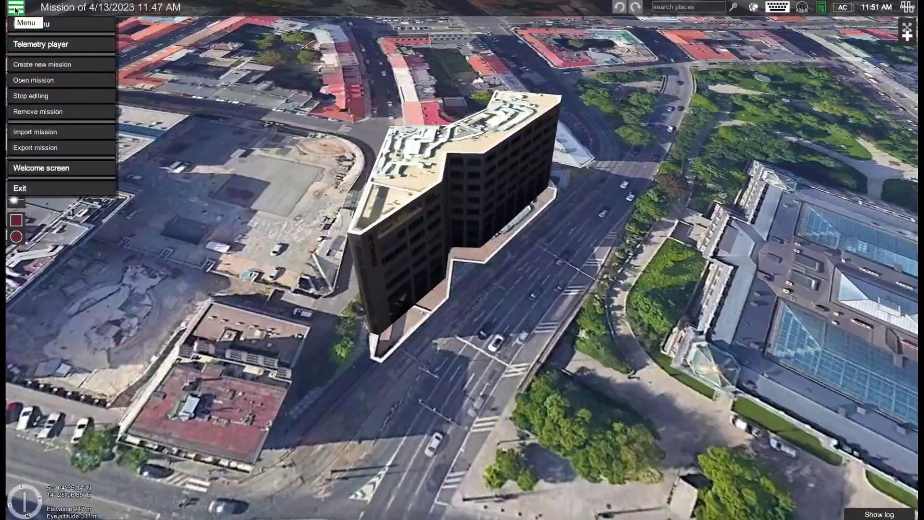
pyautogui.click(46, 33)
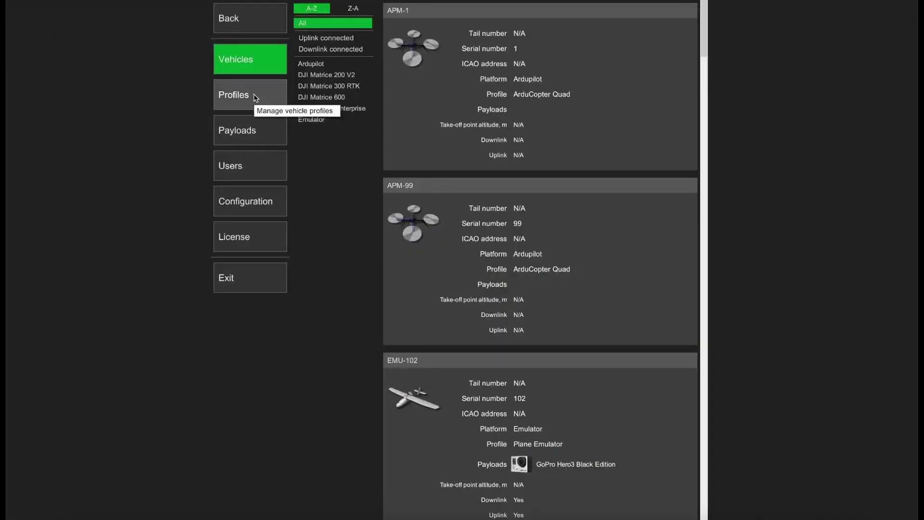
pyautogui.click(254, 96)
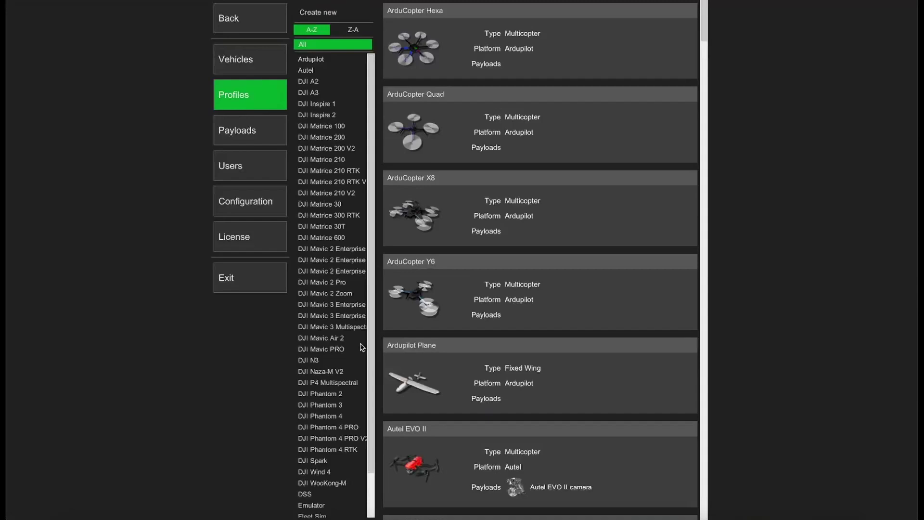
pyautogui.click(339, 305)
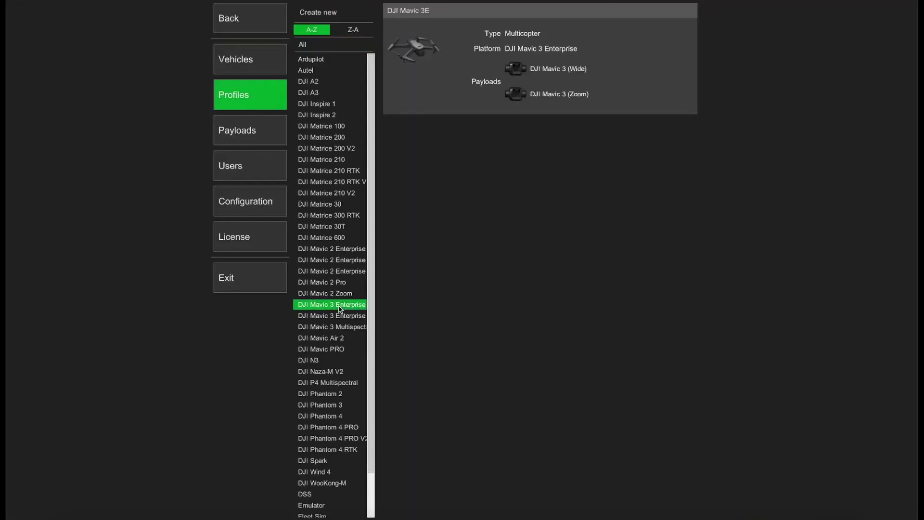
pyautogui.click(500, 87)
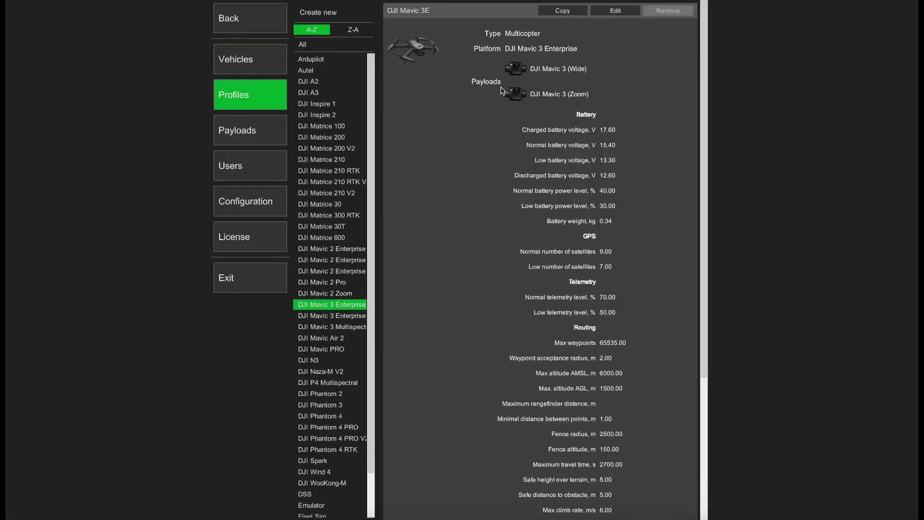
# - Review the DJI Mavic 3E profile's editable routing parameters, including safe distance to obstacle, and return to the mission map without saving
pyautogui.click(613, 15)
pyautogui.scroll(-3, 605, 332)
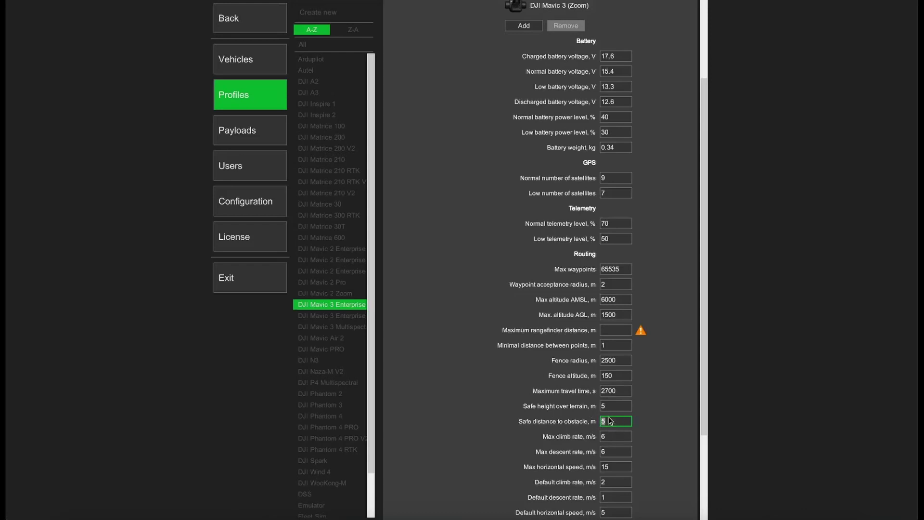
pyautogui.scroll(3, 644, 140)
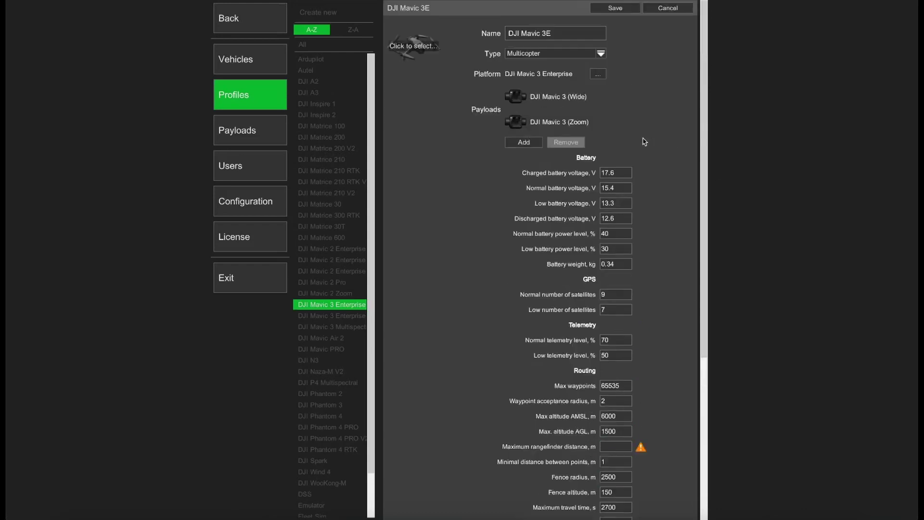
pyautogui.click(660, 13)
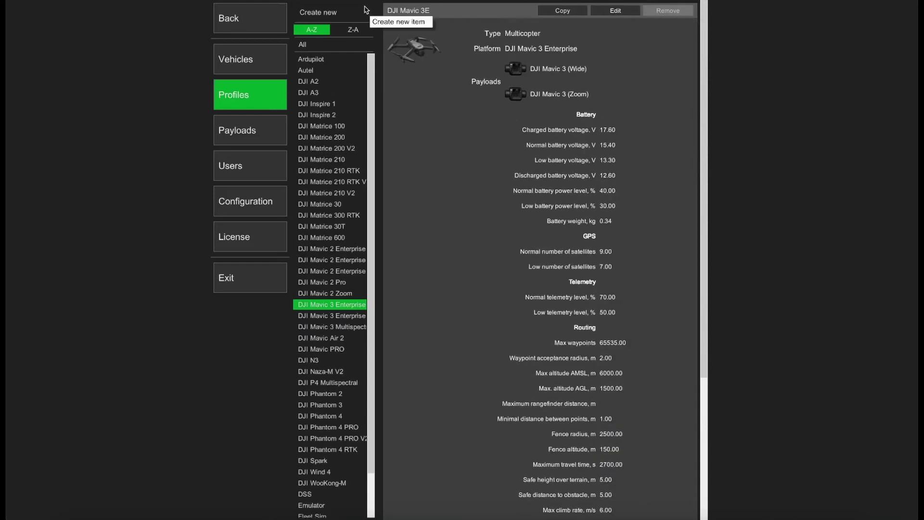
pyautogui.click(248, 29)
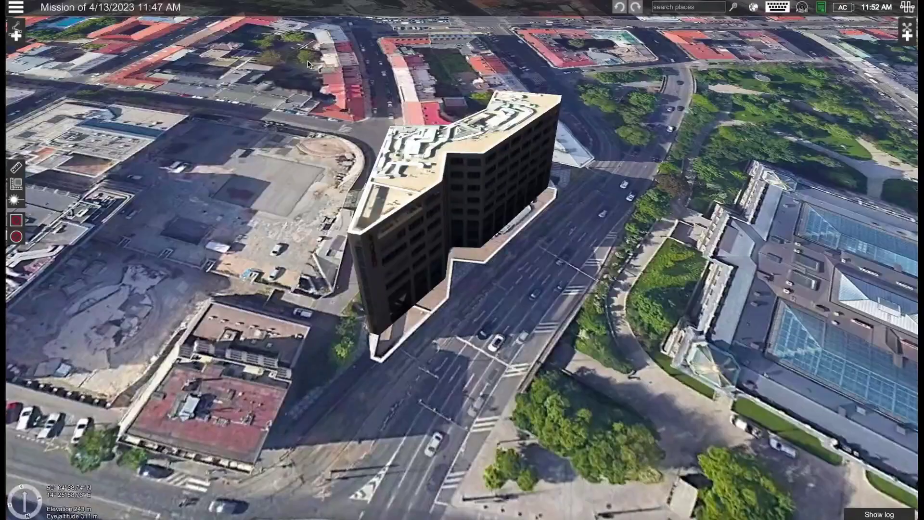
# - Create Route 1 from scratch with the DJI Mavic 3E profile, keeping the default route parameters
pyautogui.click(17, 34)
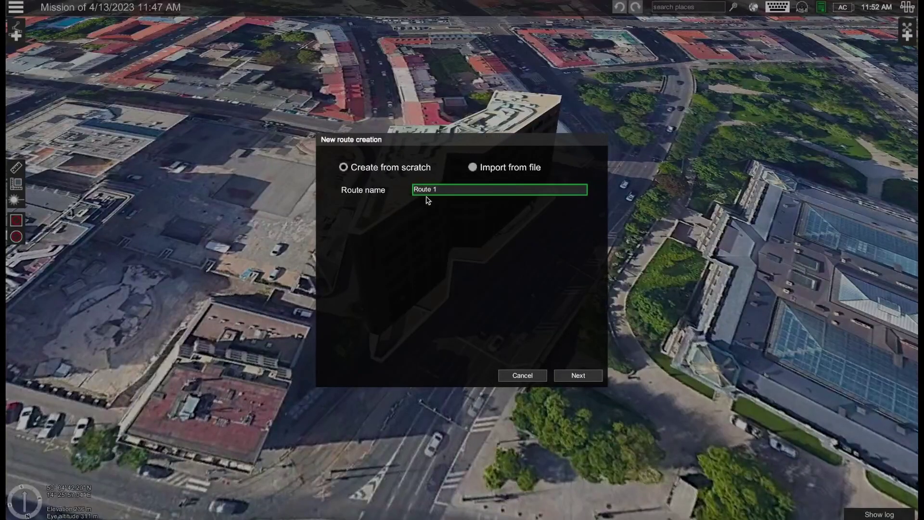
pyautogui.click(588, 379)
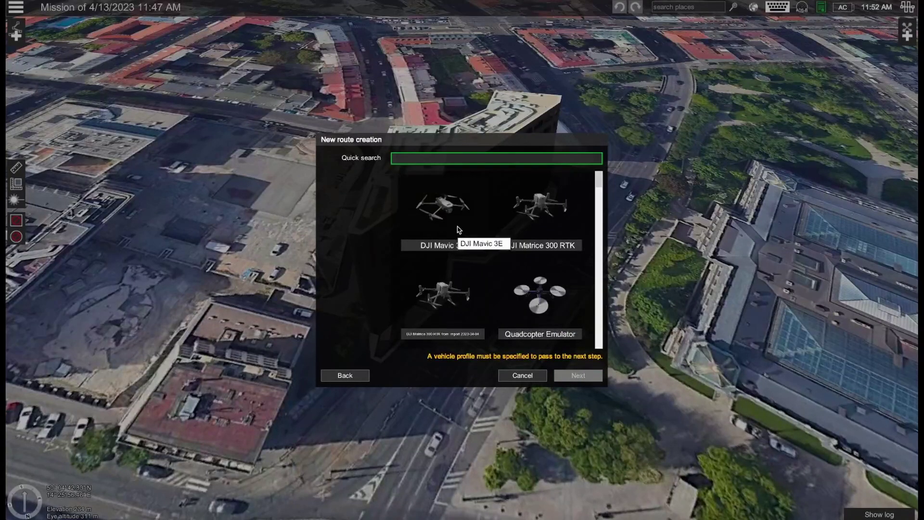
pyautogui.click(454, 229)
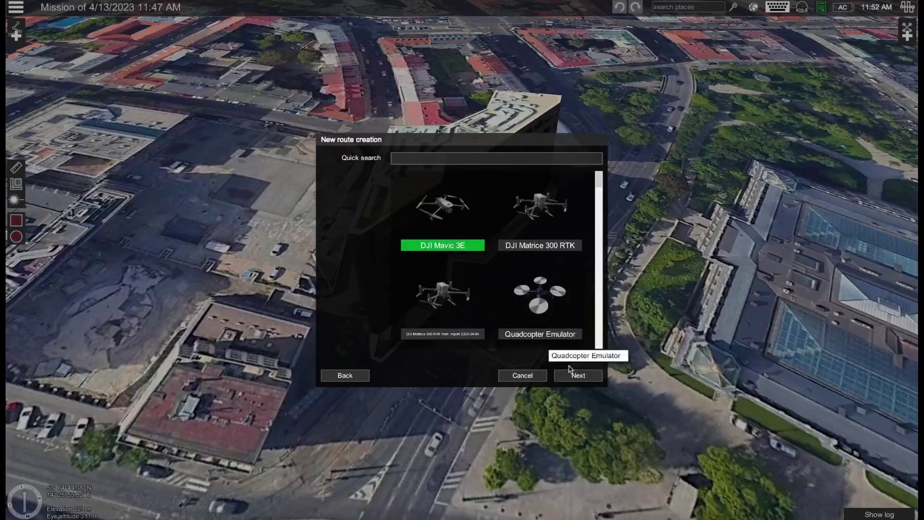
pyautogui.click(581, 378)
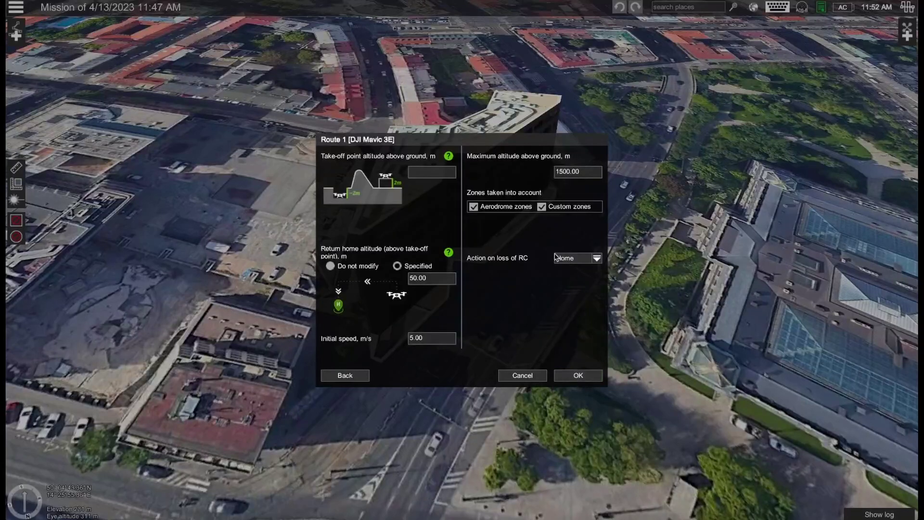
pyautogui.click(576, 376)
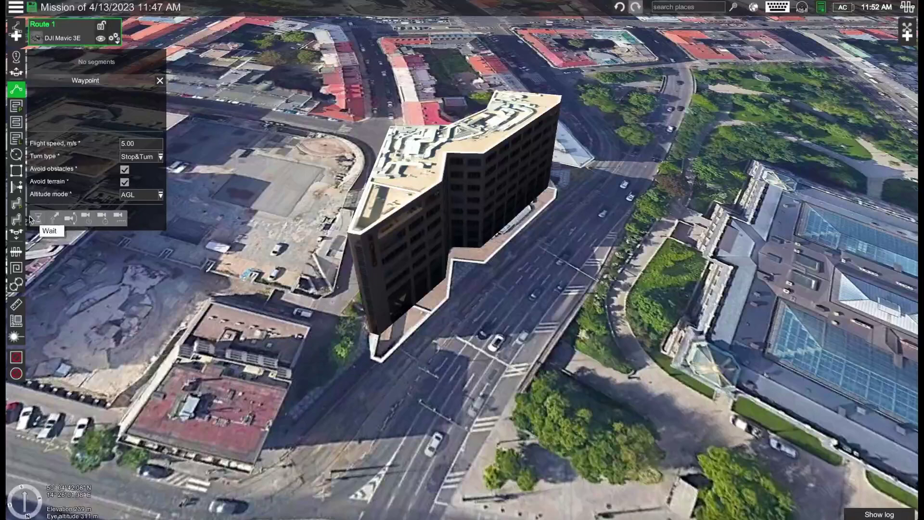
# - Start a Vertical scan and place its first three points behind the building, beyond its pointed corner, and along the main road
pyautogui.click(14, 189)
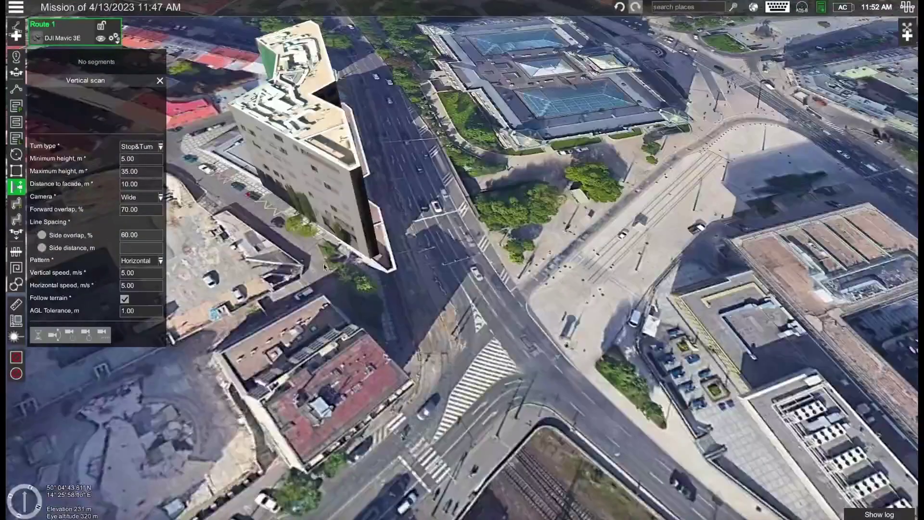
pyautogui.moveTo(324, 267); pyautogui.dragTo(474, 368)
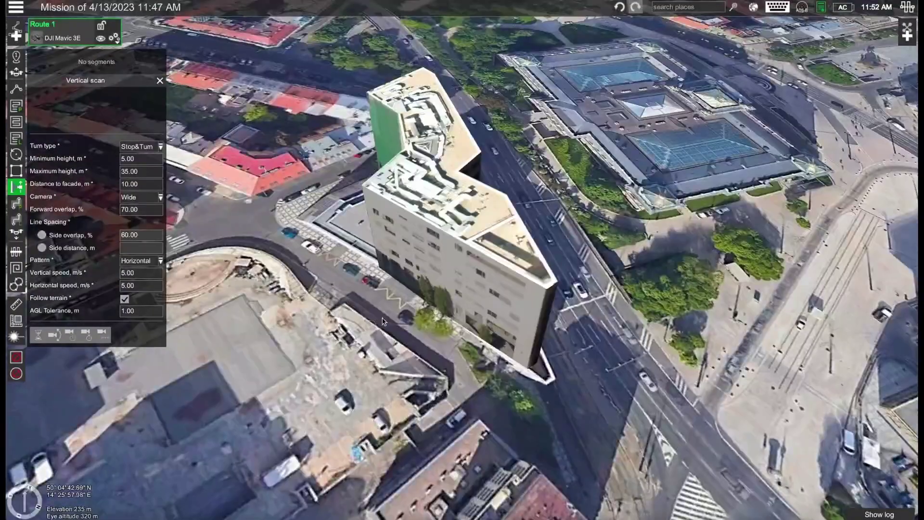
pyautogui.moveTo(469, 308); pyautogui.dragTo(608, 263, button='middle')
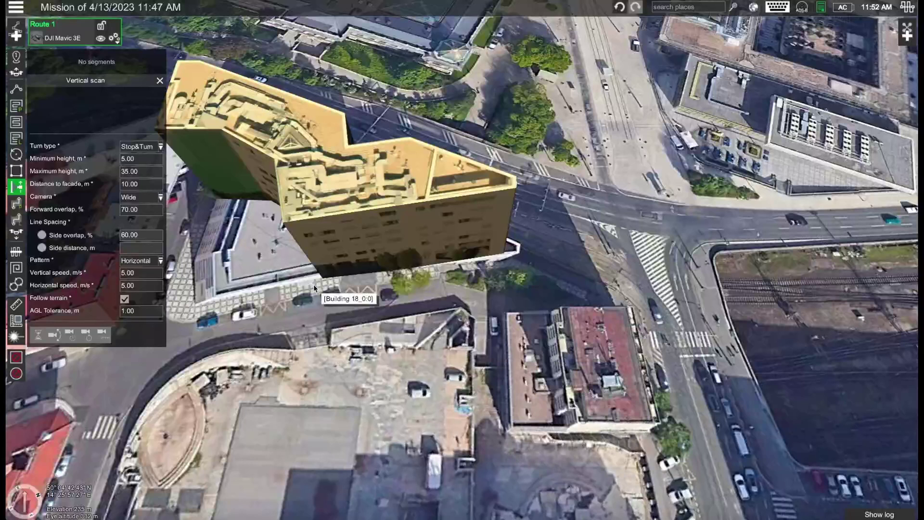
pyautogui.click(327, 313)
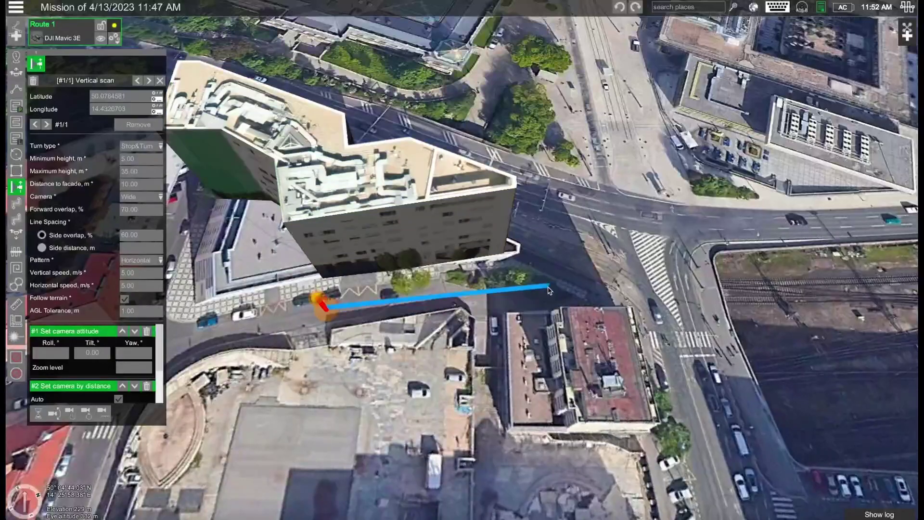
pyautogui.click(572, 276)
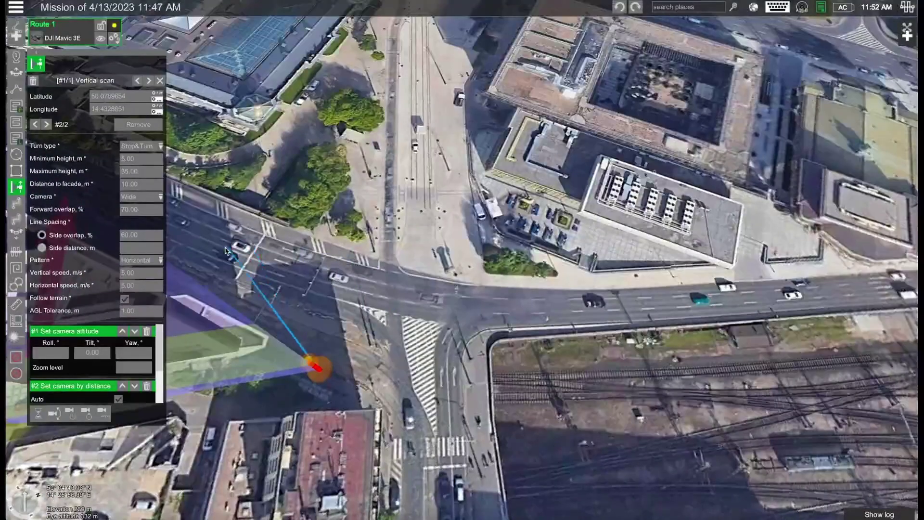
pyautogui.click(226, 251)
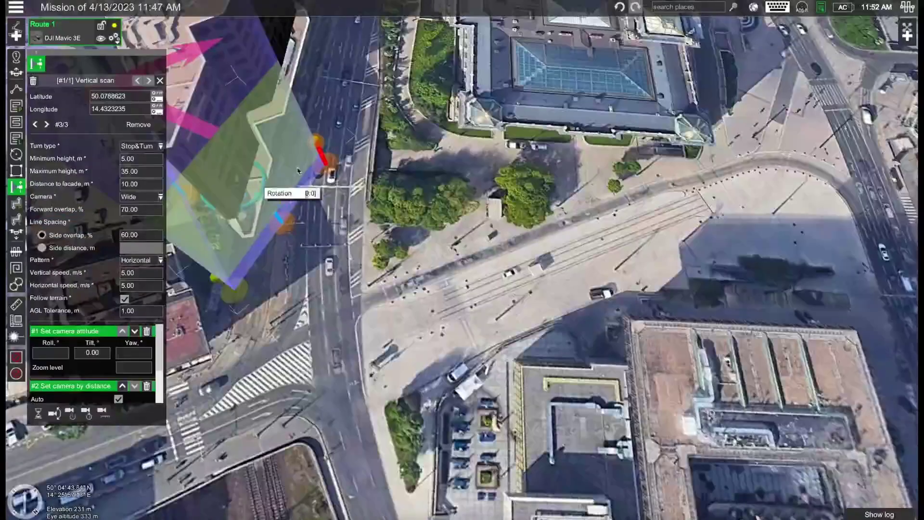
# - Extend the scan's last point along the main road and insert an intermediate point on the road-side segment
pyautogui.moveTo(398, 86); pyautogui.dragTo(377, 193)
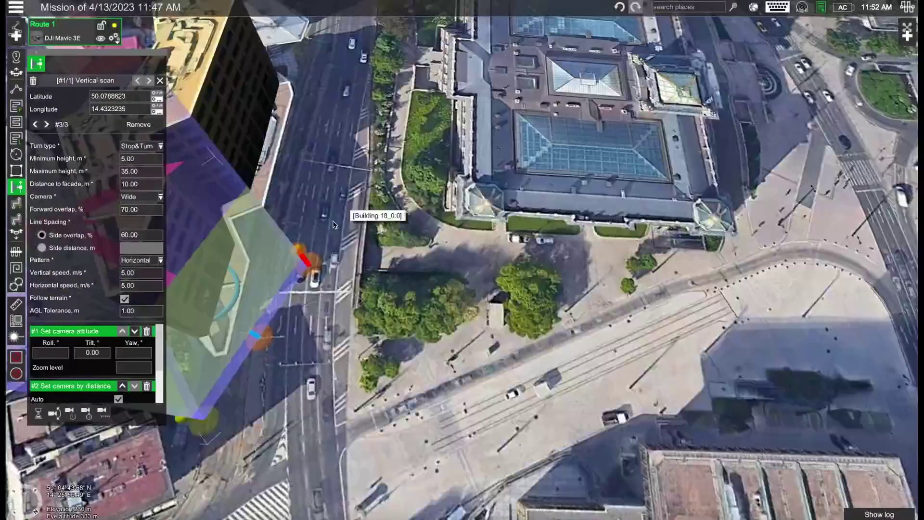
pyautogui.moveTo(313, 271); pyautogui.dragTo(333, 70)
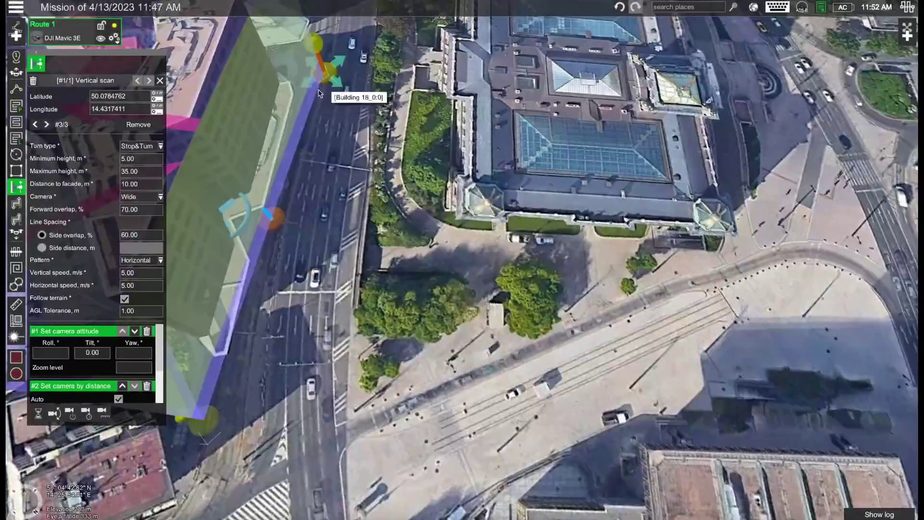
pyautogui.moveTo(283, 217); pyautogui.dragTo(399, 142)
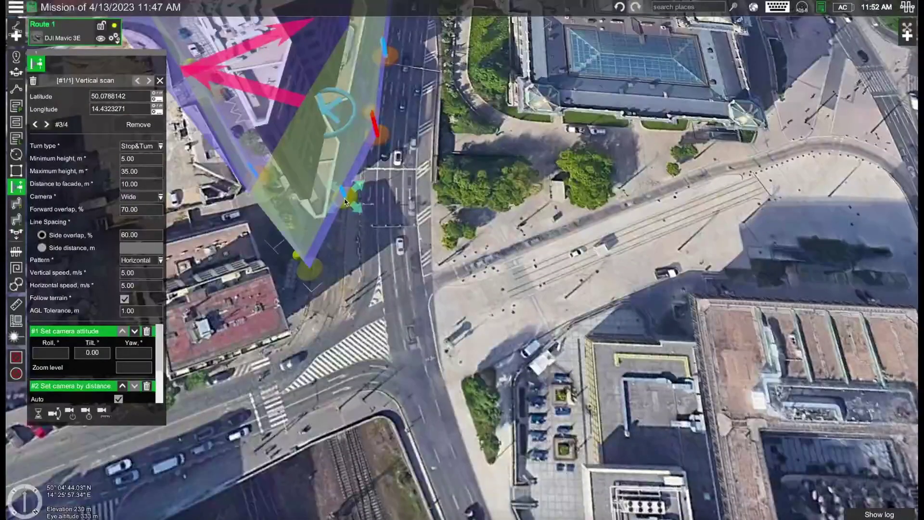
# - Move the scan's second point closer to the building's pointed corner
pyautogui.click(315, 255)
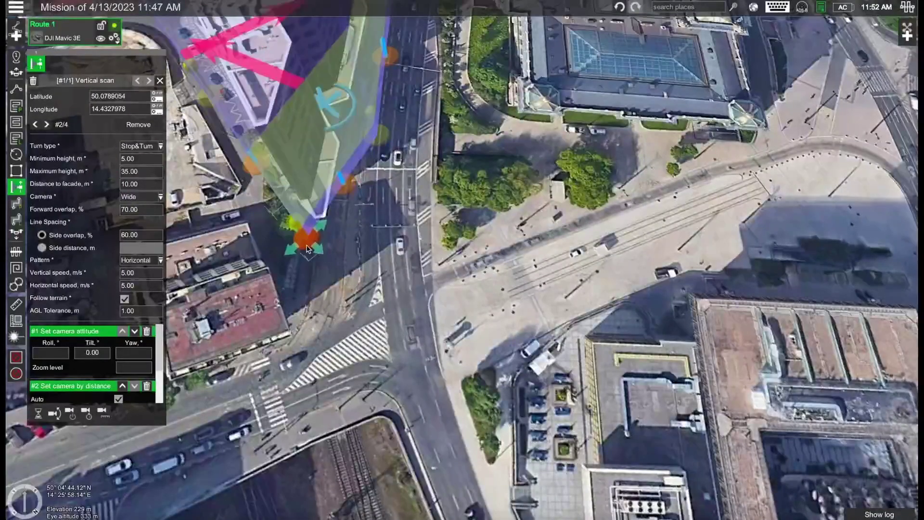
pyautogui.moveTo(315, 257); pyautogui.dragTo(313, 253)
pyautogui.moveTo(311, 149); pyautogui.dragTo(303, 255)
# - Insert another scan point on the main-road segment by pulling its midpoint closer to the facade
pyautogui.moveTo(284, 248); pyautogui.dragTo(341, 298, button='middle')
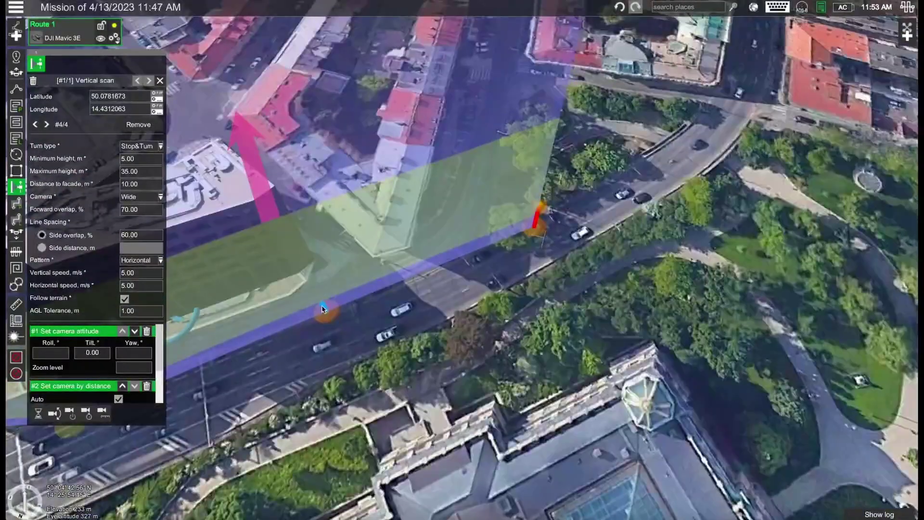
pyautogui.click(326, 318)
pyautogui.moveTo(327, 318); pyautogui.dragTo(345, 296)
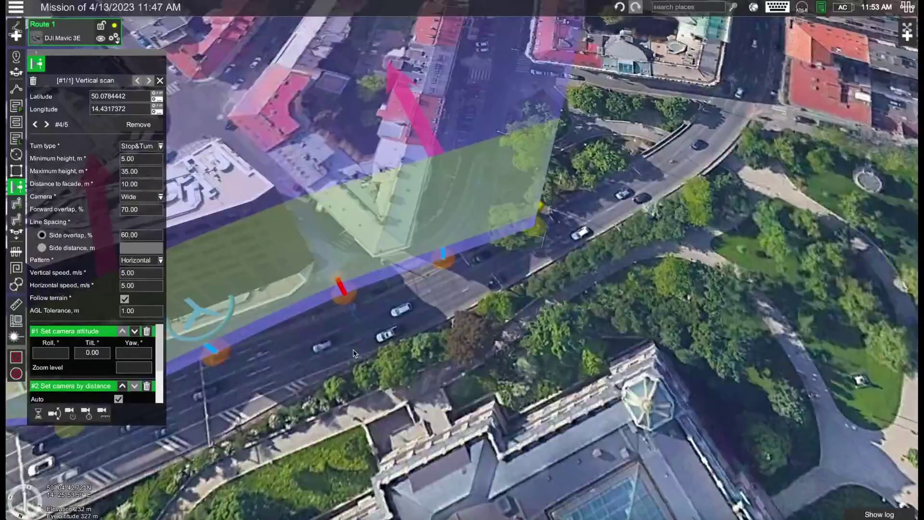
# - Wrap the scan line around the building's far end and place its last point beside the short end facade
pyautogui.moveTo(545, 343); pyautogui.dragTo(436, 357)
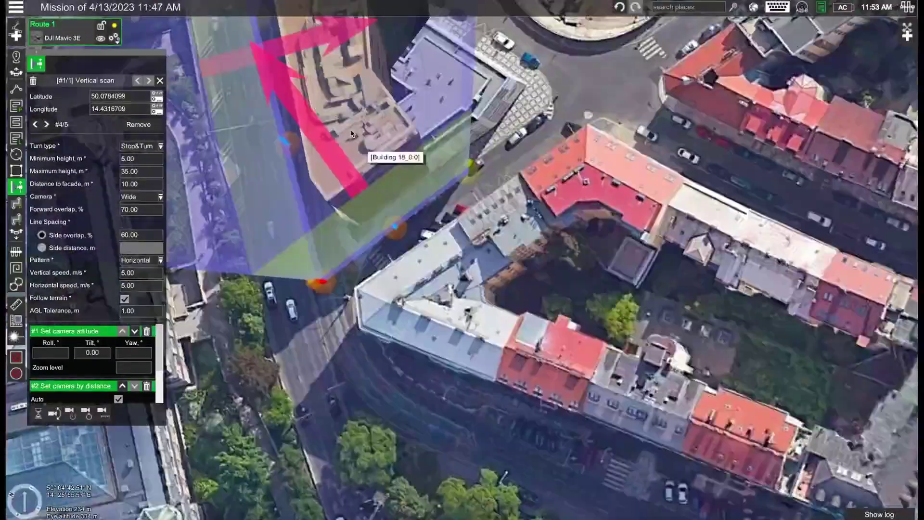
pyautogui.moveTo(477, 289); pyautogui.dragTo(477, 224)
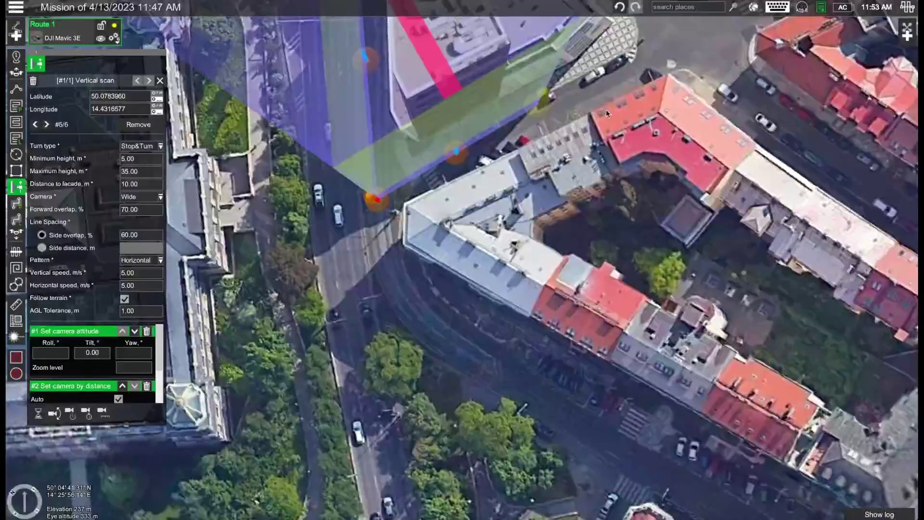
pyautogui.click(543, 109)
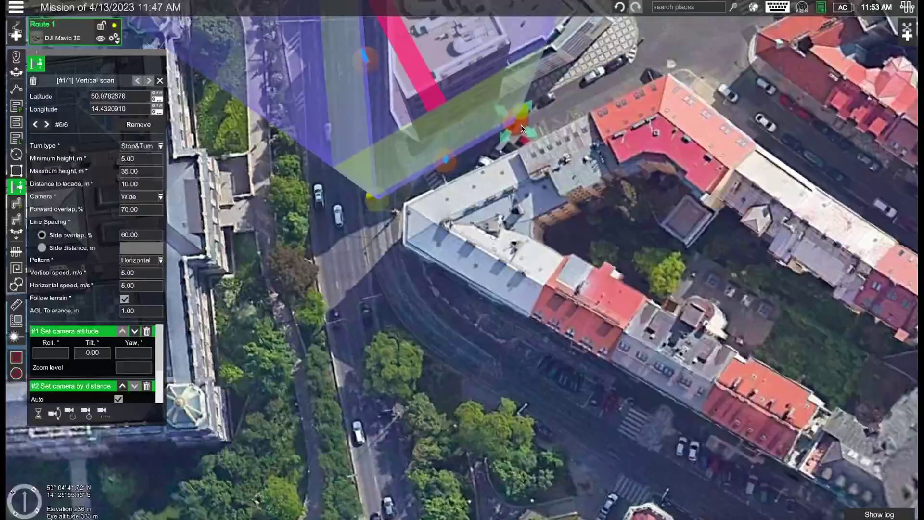
pyautogui.moveTo(626, 118); pyautogui.dragTo(505, 202)
# - Insert an additional scan point on the main-road segment just before the corner at the building's far end
pyautogui.moveTo(504, 202); pyautogui.dragTo(438, 184, button='right')
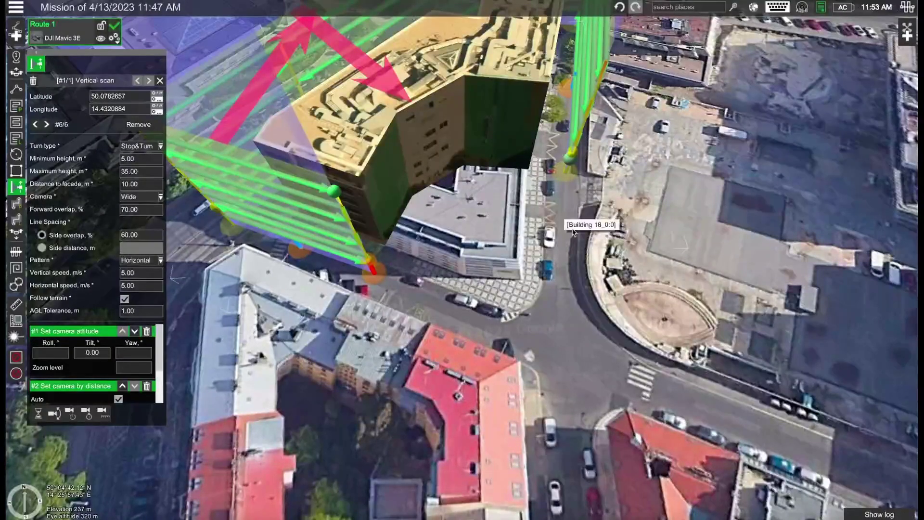
pyautogui.moveTo(636, 251); pyautogui.dragTo(445, 365)
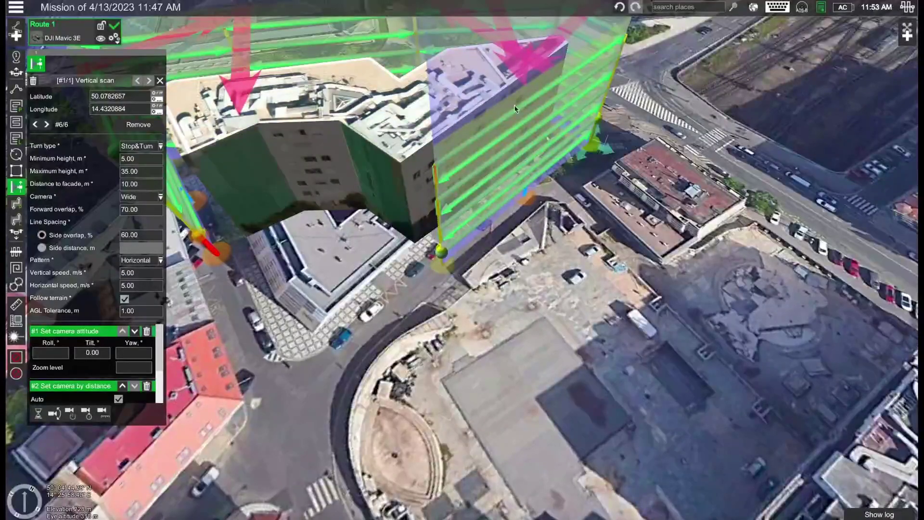
pyautogui.moveTo(320, 325); pyautogui.dragTo(517, 365)
pyautogui.moveTo(517, 364); pyautogui.dragTo(548, 436, button='right')
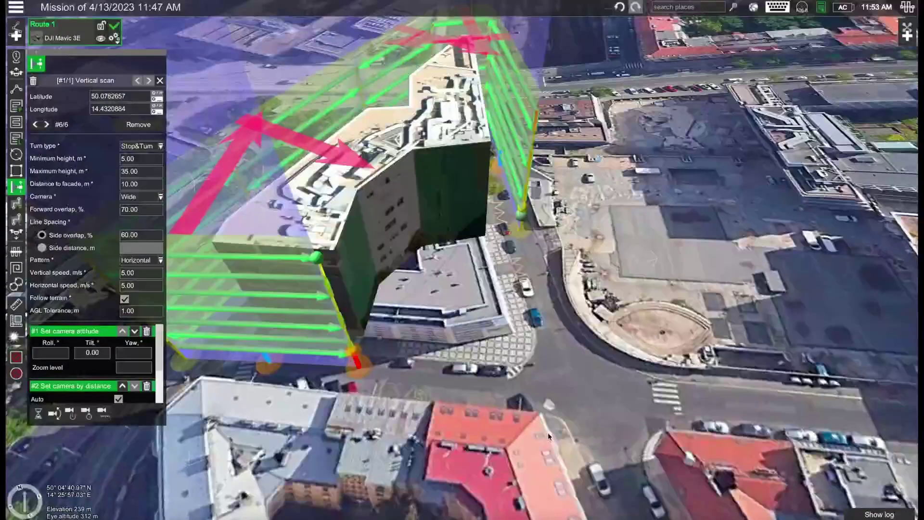
pyautogui.moveTo(294, 359); pyautogui.dragTo(573, 368)
pyautogui.moveTo(572, 369); pyautogui.dragTo(457, 303, button='right')
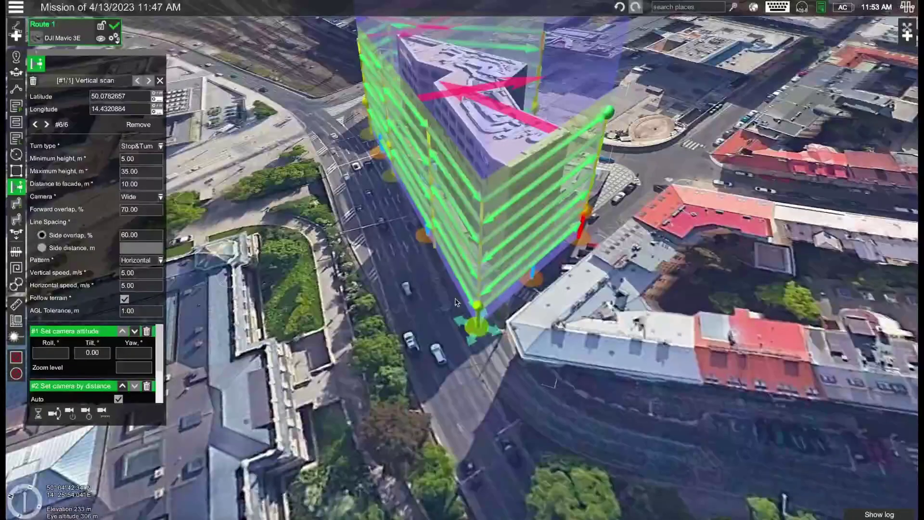
pyautogui.moveTo(424, 235); pyautogui.dragTo(452, 295)
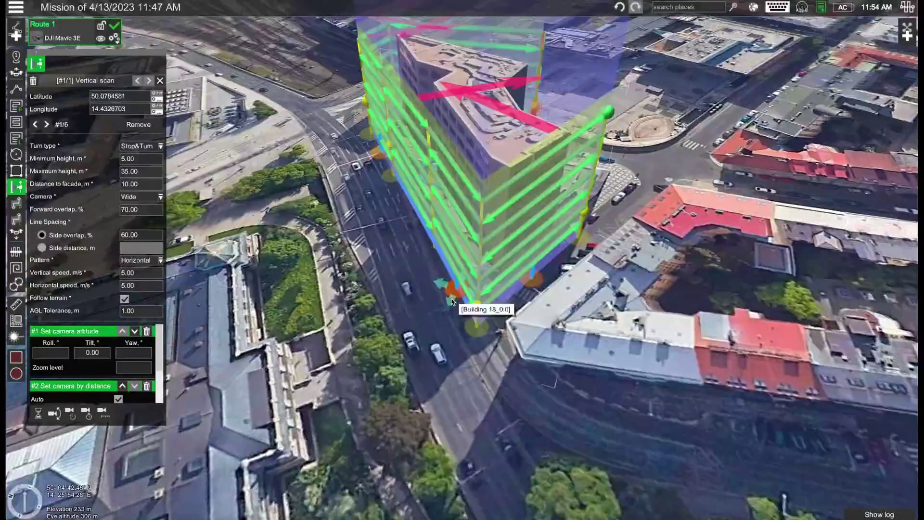
pyautogui.moveTo(451, 301); pyautogui.dragTo(452, 290)
# - Examine how the scan passes cover the road-side facade's height against the maximum height setting
pyautogui.moveTo(452, 290); pyautogui.dragTo(420, 473, button='middle')
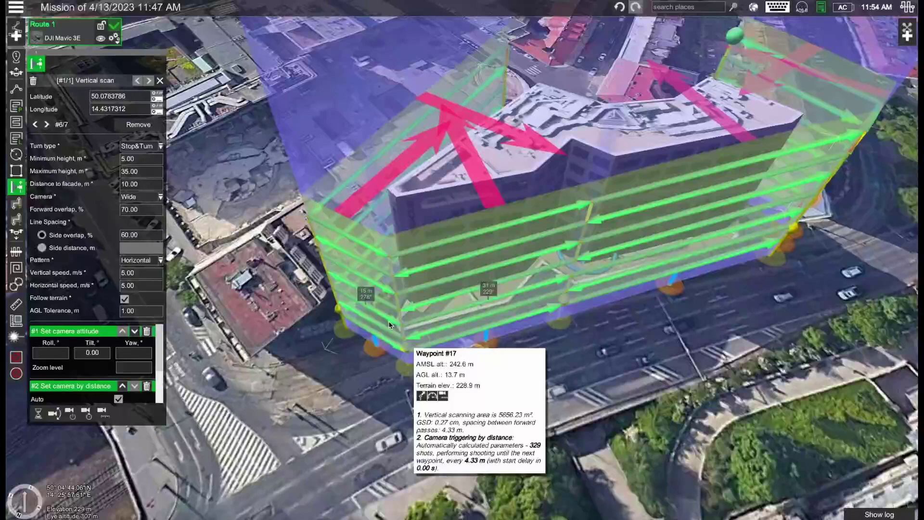
pyautogui.scroll(3, 560, 362)
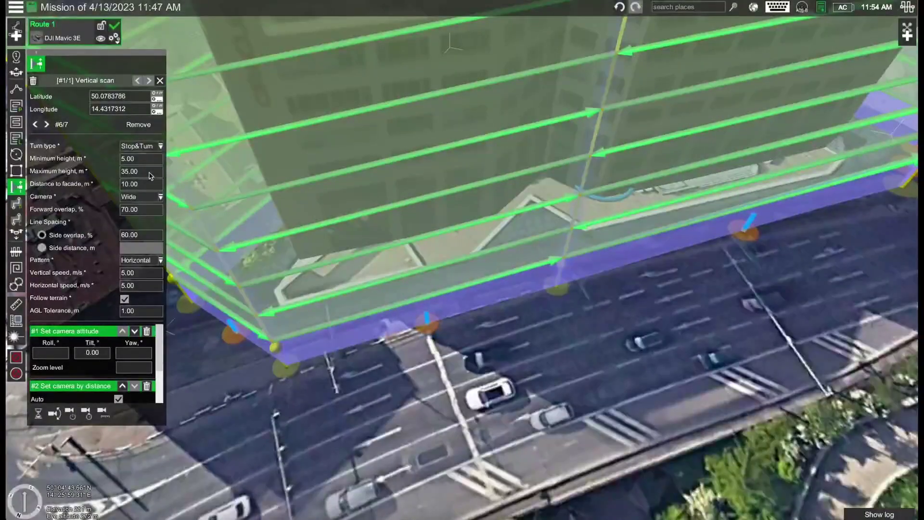
pyautogui.scroll(-4, 532, 336)
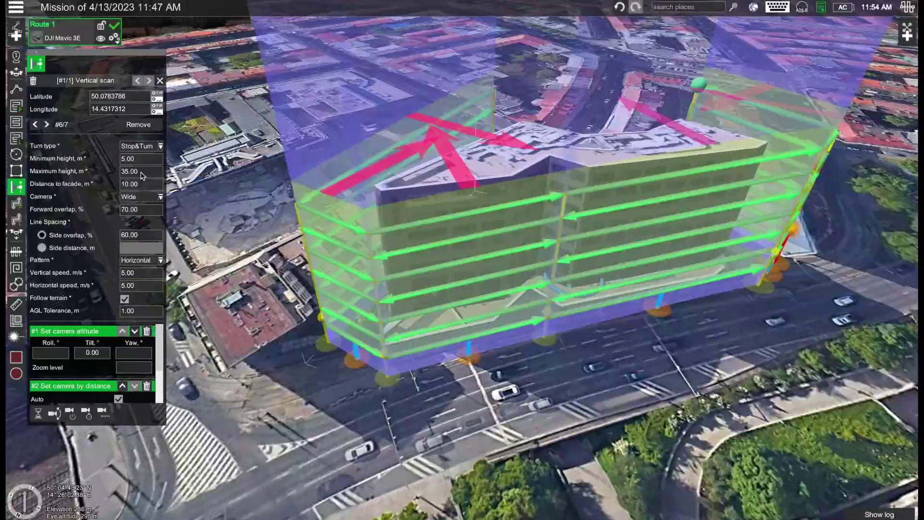
pyautogui.moveTo(603, 376); pyautogui.dragTo(613, 399, button='middle')
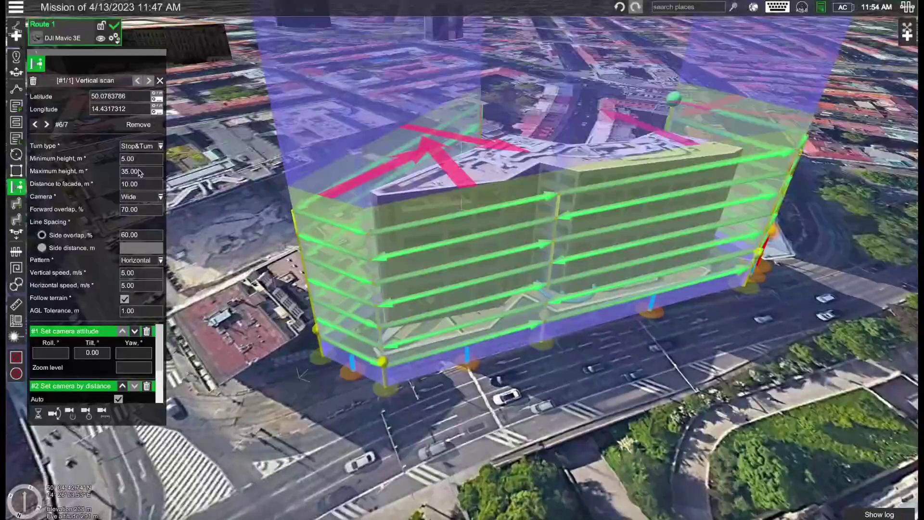
pyautogui.click(142, 173)
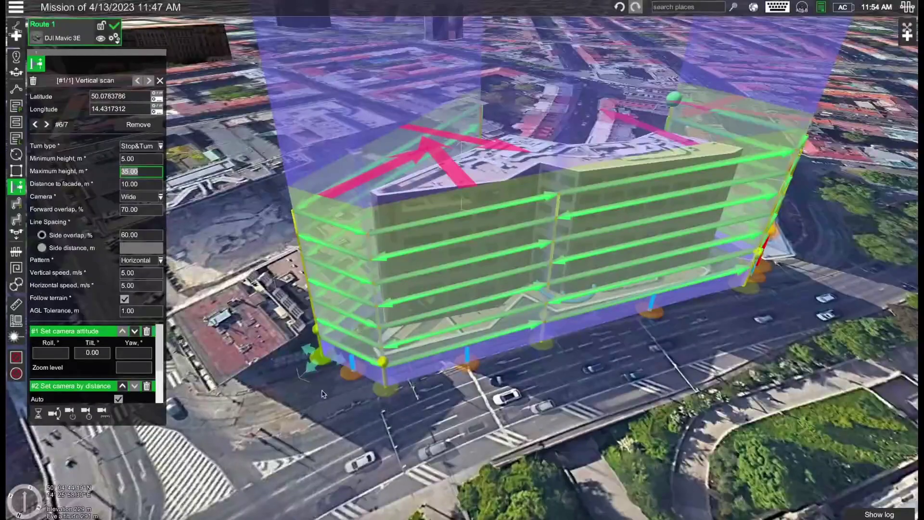
# - Measure the distance from the building's road-side facade to the scan line, and delete the measurement
pyautogui.moveTo(340, 417)
pyautogui.mouseDown(button='middle')
pyautogui.moveTo(412, 338)
pyautogui.moveTo(452, 231)
pyautogui.moveTo(471, 211)
pyautogui.mouseUp(button='middle')
pyautogui.moveTo(470, 211); pyautogui.dragTo(614, 355)
pyautogui.scroll(5, 509, 285)
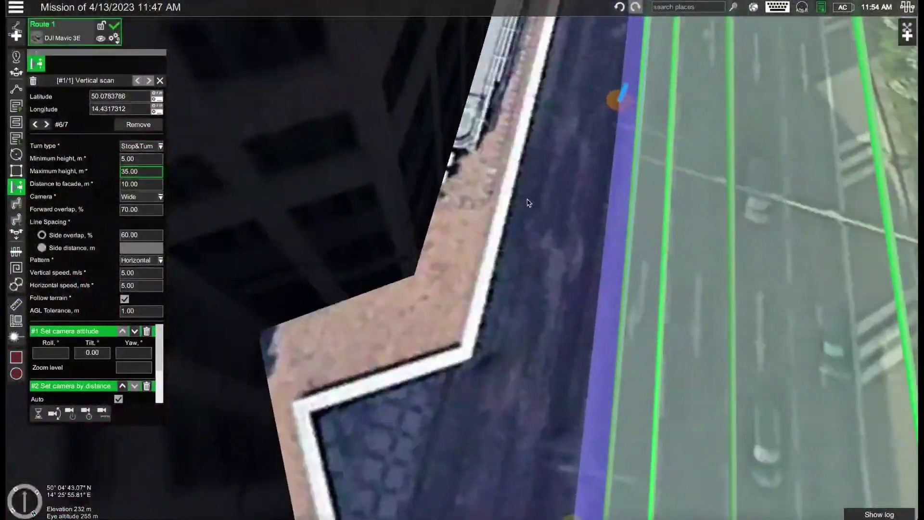
pyautogui.moveTo(526, 226); pyautogui.dragTo(537, 250, button='middle')
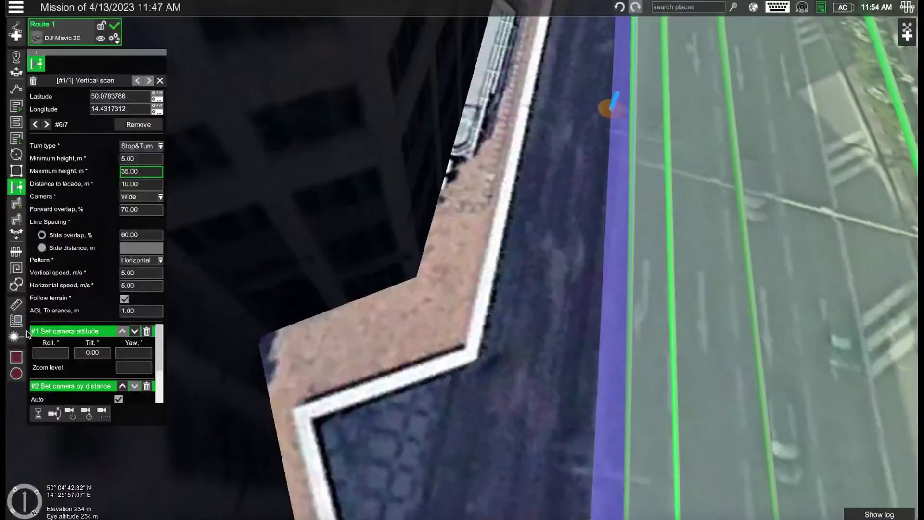
pyautogui.click(16, 304)
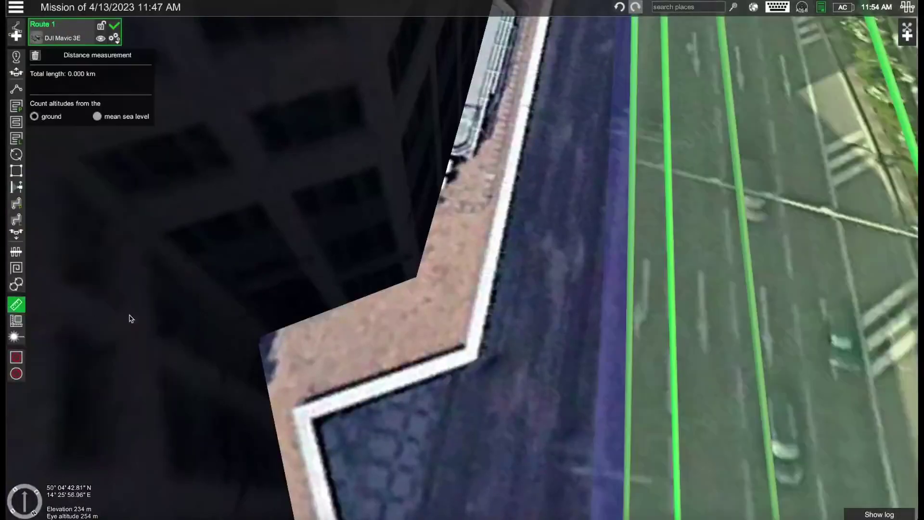
pyautogui.click(426, 285)
pyautogui.click(578, 321)
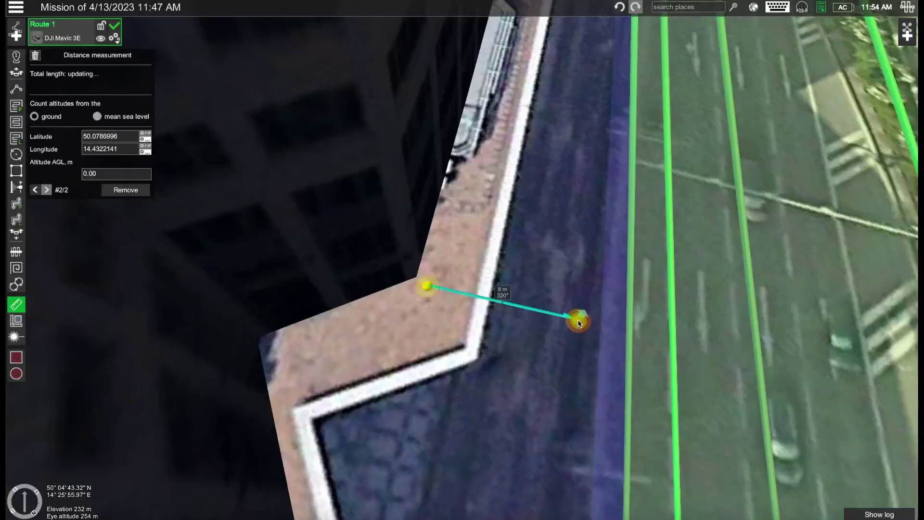
pyautogui.moveTo(573, 332); pyautogui.dragTo(616, 327)
pyautogui.click(36, 55)
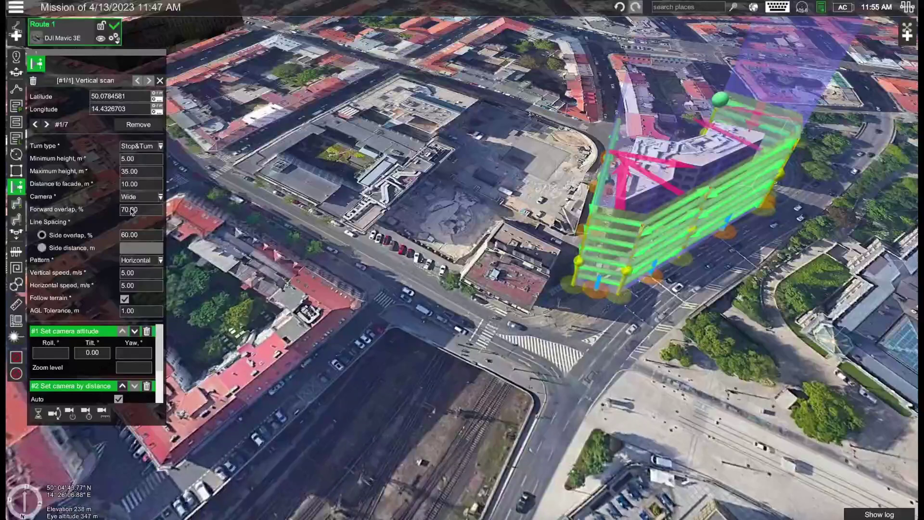
# - Set the vertical scan's flight pattern to Vertical
pyautogui.scroll(2, 566, 294)
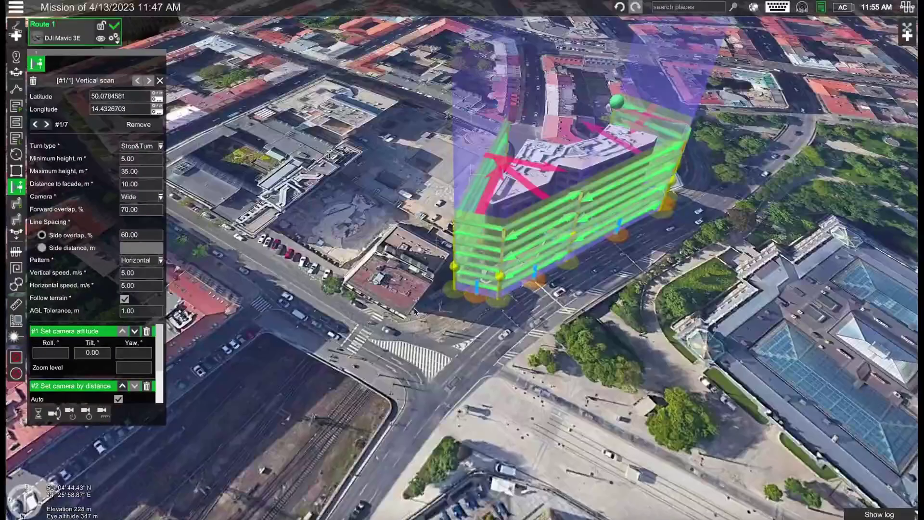
pyautogui.scroll(2, 499, 318)
pyautogui.scroll(3, 499, 317)
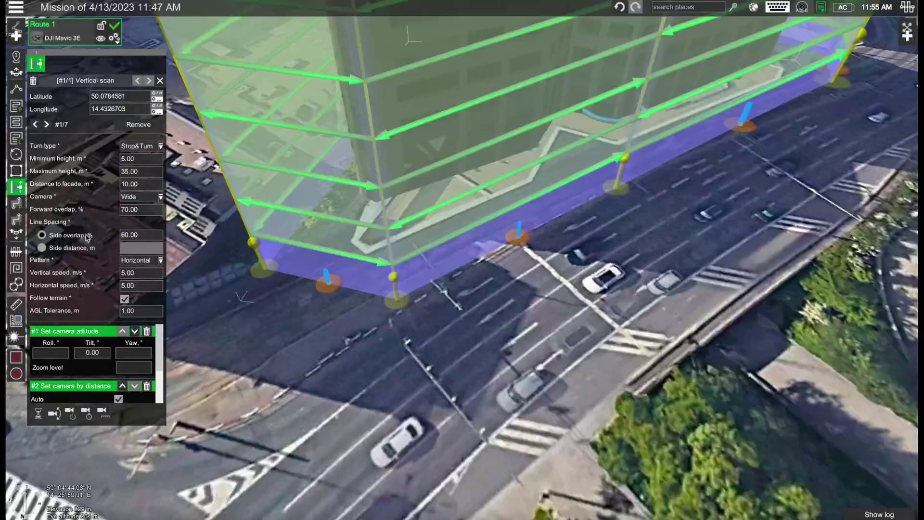
pyautogui.scroll(-3, 392, 295)
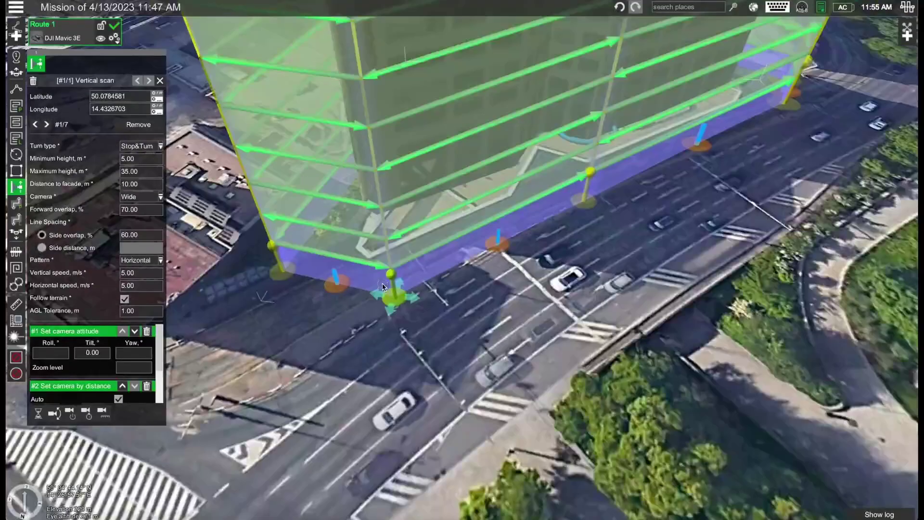
pyautogui.moveTo(392, 295); pyautogui.dragTo(418, 337, button='middle')
pyautogui.moveTo(418, 337); pyautogui.dragTo(397, 365, button='right')
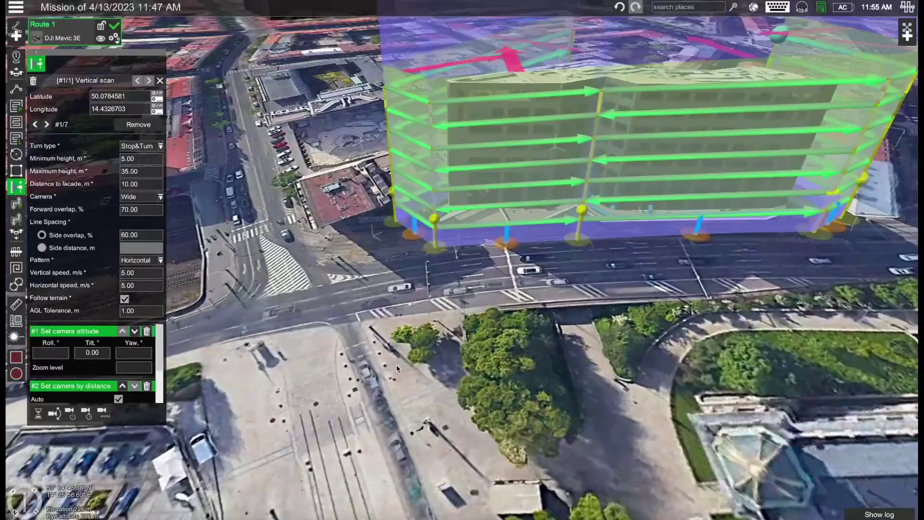
pyautogui.click(149, 262)
pyautogui.click(146, 276)
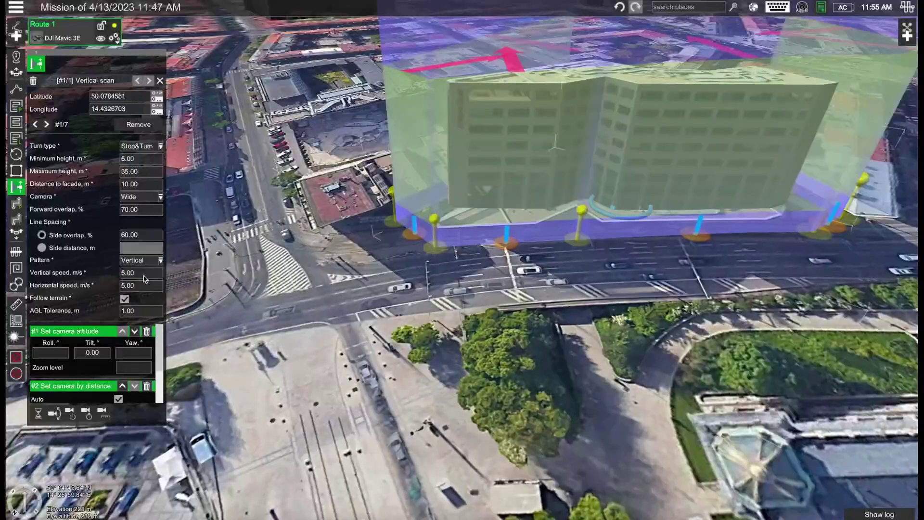
# - Set the vertical scan's flight pattern to Horizontal
pyautogui.moveTo(545, 297); pyautogui.dragTo(455, 352)
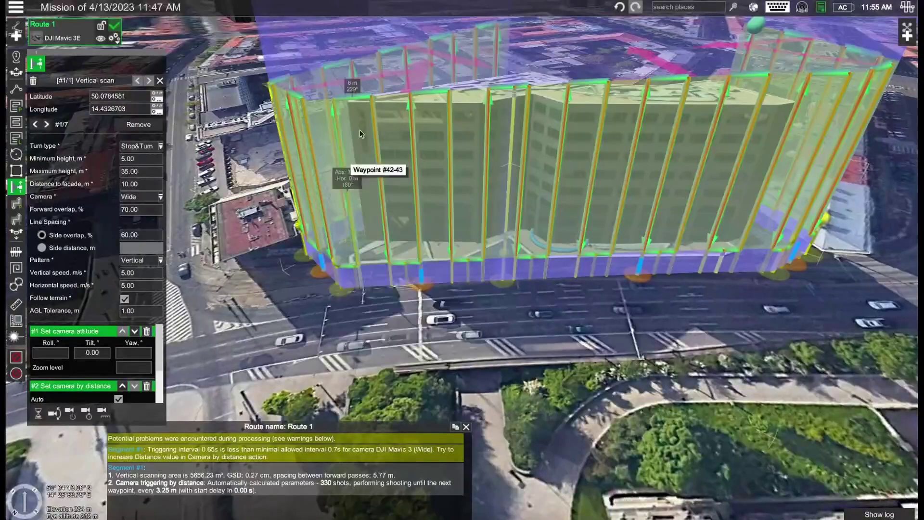
pyautogui.moveTo(618, 351)
pyautogui.mouseDown()
pyautogui.moveTo(270, 374)
pyautogui.moveTo(523, 374)
pyautogui.moveTo(631, 360)
pyautogui.mouseUp()
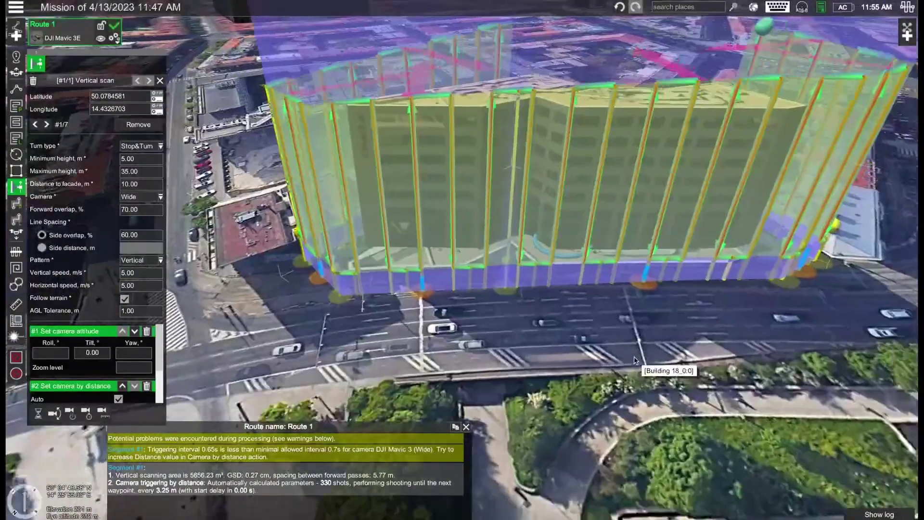
pyautogui.click(144, 260)
pyautogui.click(147, 289)
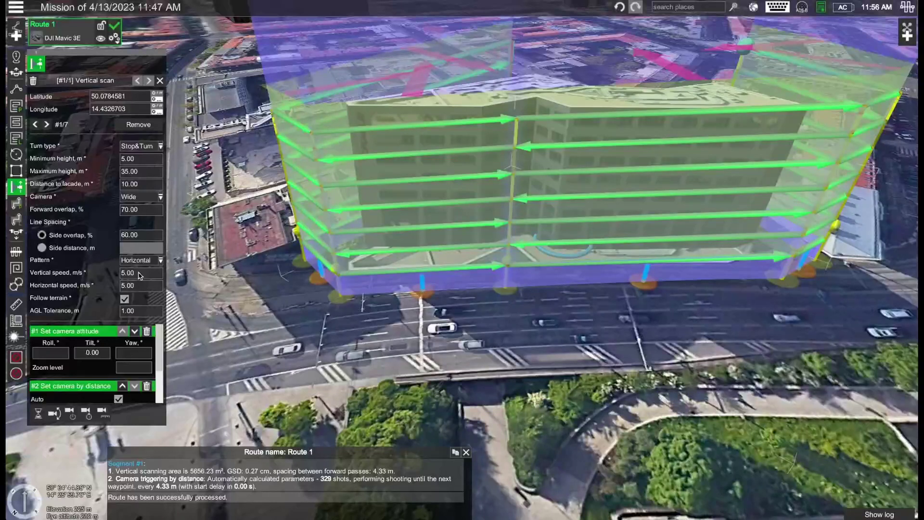
# - Set the scan's vertical speed to 2 m/s and its horizontal speed to 4 m/s
pyautogui.click(141, 275)
pyautogui.write('2')
pyautogui.press('Return')
pyautogui.click(139, 287)
pyautogui.write('4')
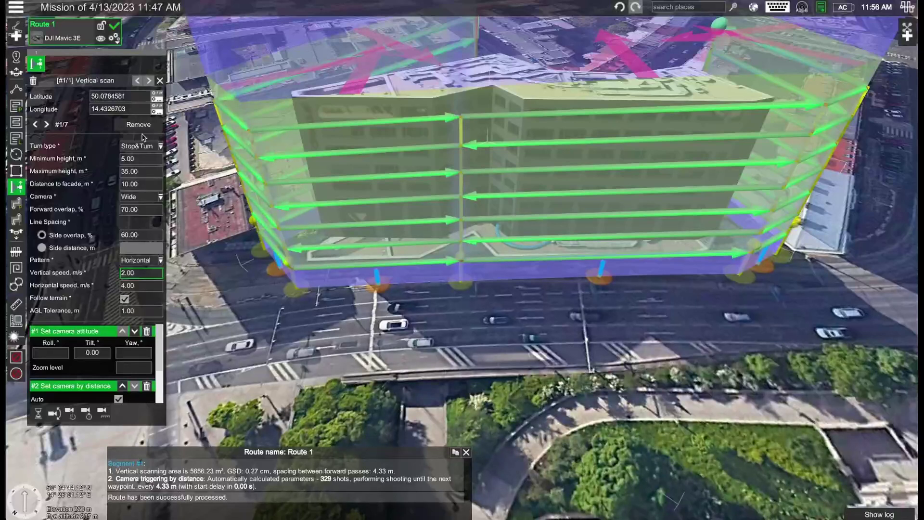
# - Review the elevation profile of Route 1, and close it
pyautogui.click(115, 39)
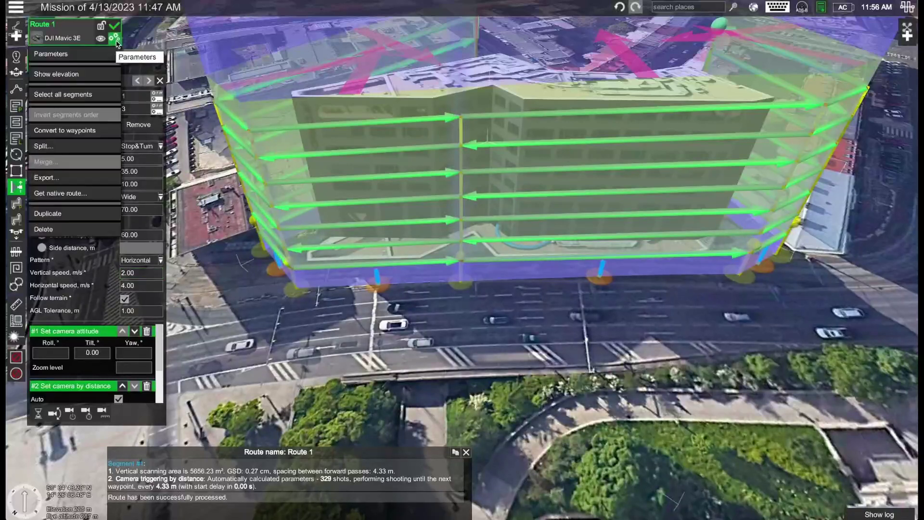
pyautogui.click(69, 74)
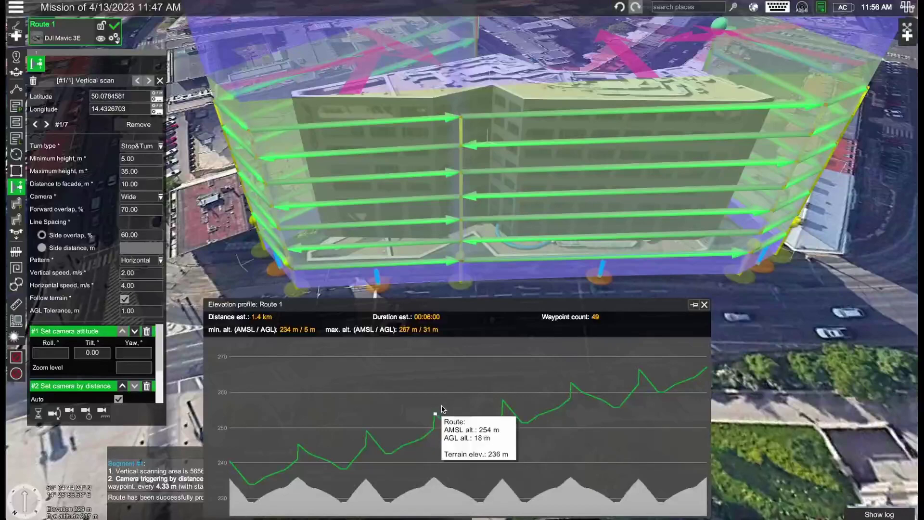
pyautogui.click(704, 305)
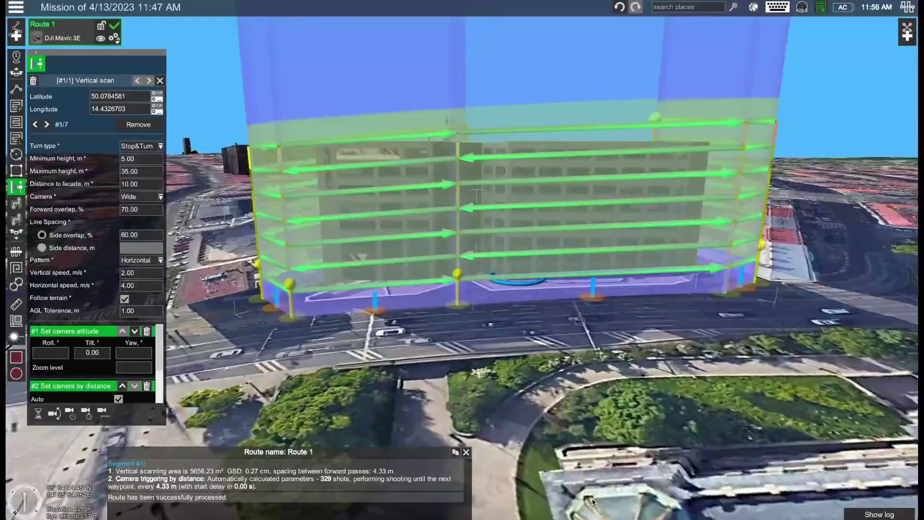
# - Examine the horizontal scan passes on all sides of the building, including the short end facade next to the neighbouring roofs
pyautogui.moveTo(593, 501); pyautogui.dragTo(537, 364, button='middle')
pyautogui.scroll(3, 529, 358)
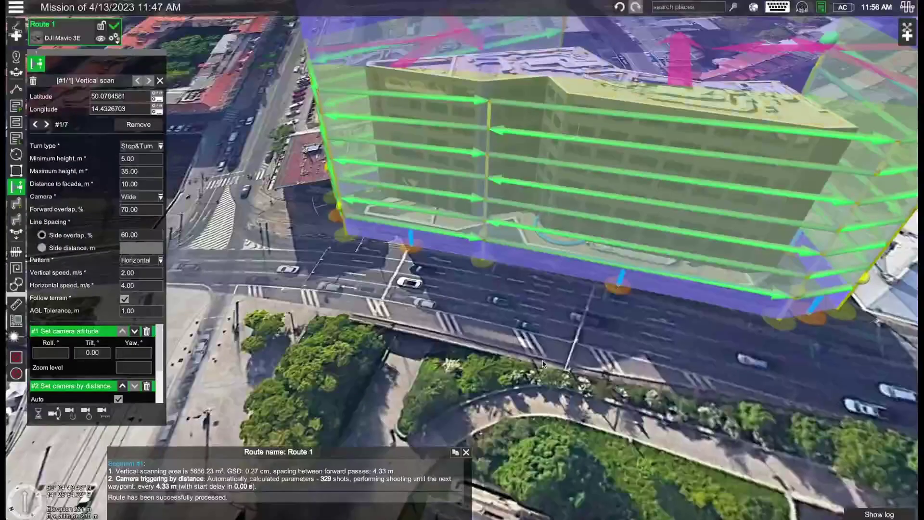
pyautogui.moveTo(838, 344); pyautogui.dragTo(497, 333)
pyautogui.moveTo(497, 333); pyautogui.dragTo(104, 357, button='middle')
pyautogui.moveTo(640, 351); pyautogui.dragTo(496, 356)
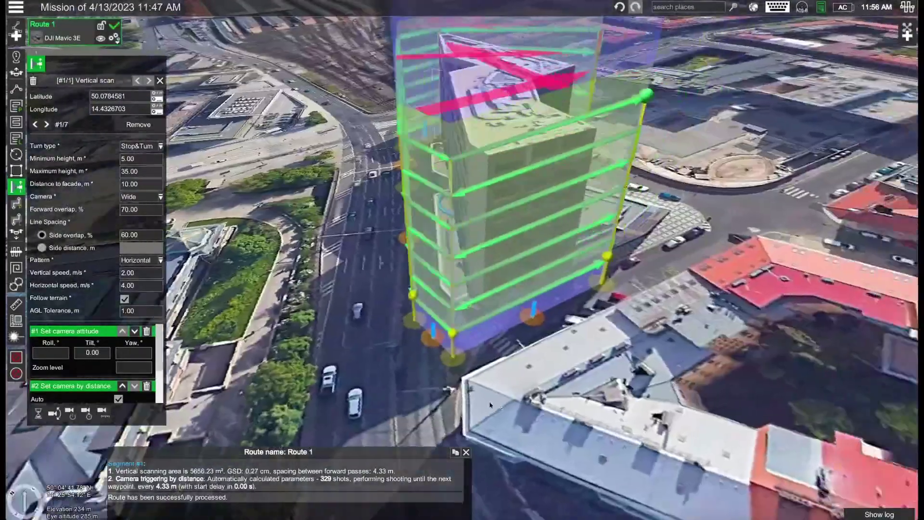
pyautogui.moveTo(496, 356); pyautogui.dragTo(430, 380, button='middle')
pyautogui.scroll(3, 510, 359)
pyautogui.moveTo(430, 380); pyautogui.dragTo(635, 283, button='right')
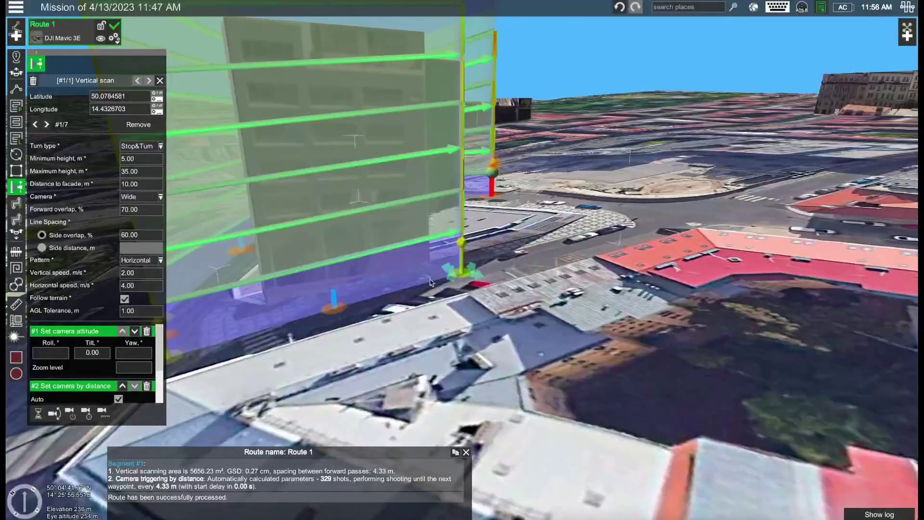
pyautogui.moveTo(435, 342); pyautogui.dragTo(497, 333)
pyautogui.scroll(-5, 481, 293)
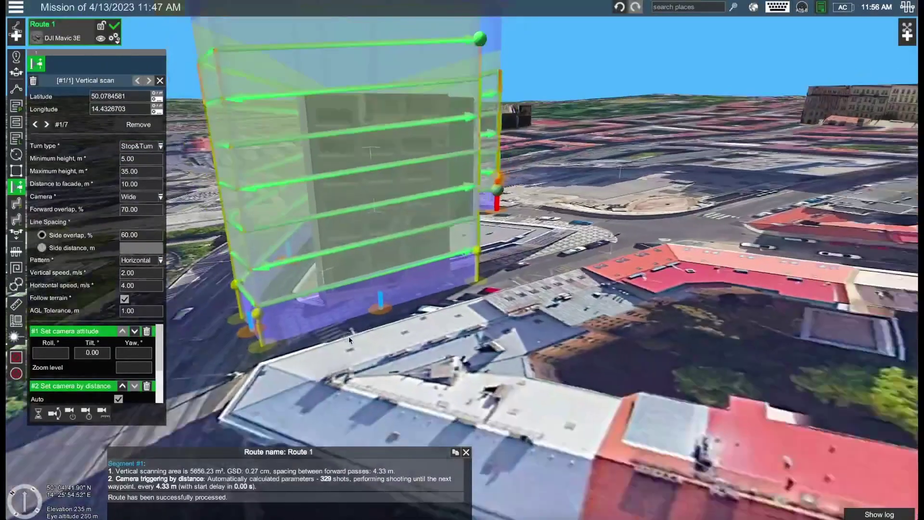
pyautogui.moveTo(510, 277); pyautogui.dragTo(644, 384, button='right')
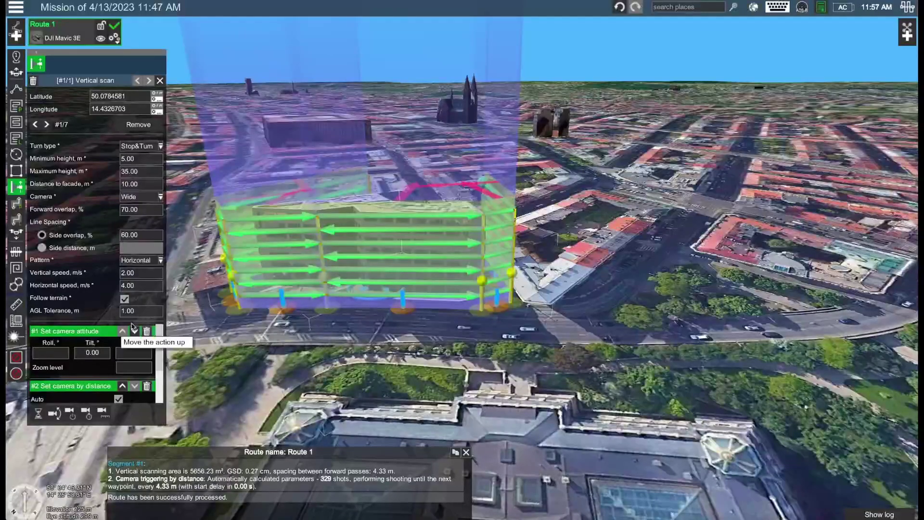
# - Review the scan's camera attitude and camera-by-distance actions, and inspect the passes around the building from above
pyautogui.moveTo(368, 367)
pyautogui.mouseDown(button='middle')
pyautogui.moveTo(379, 313)
pyautogui.moveTo(398, 319)
pyautogui.moveTo(385, 359)
pyautogui.mouseUp(button='middle')
pyautogui.scroll(4, 402, 321)
pyautogui.scroll(3, 383, 337)
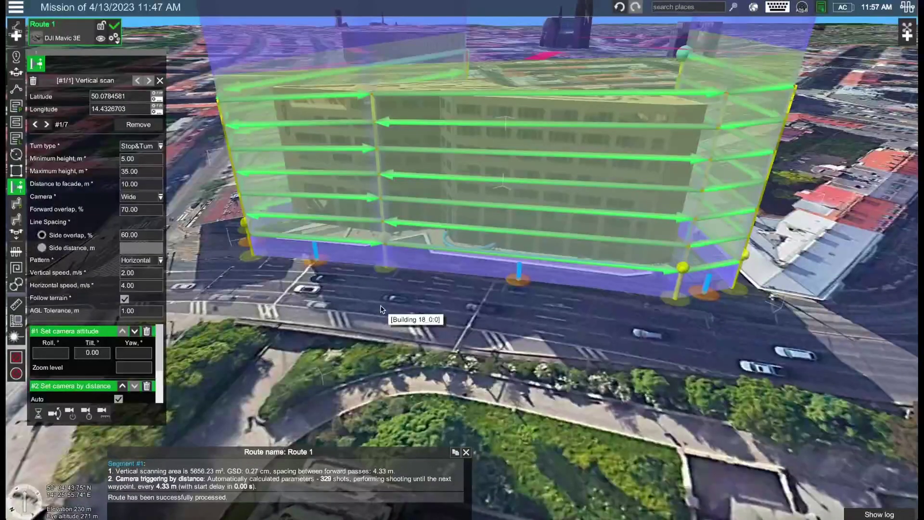
pyautogui.scroll(-2, 124, 347)
pyautogui.scroll(2, 124, 349)
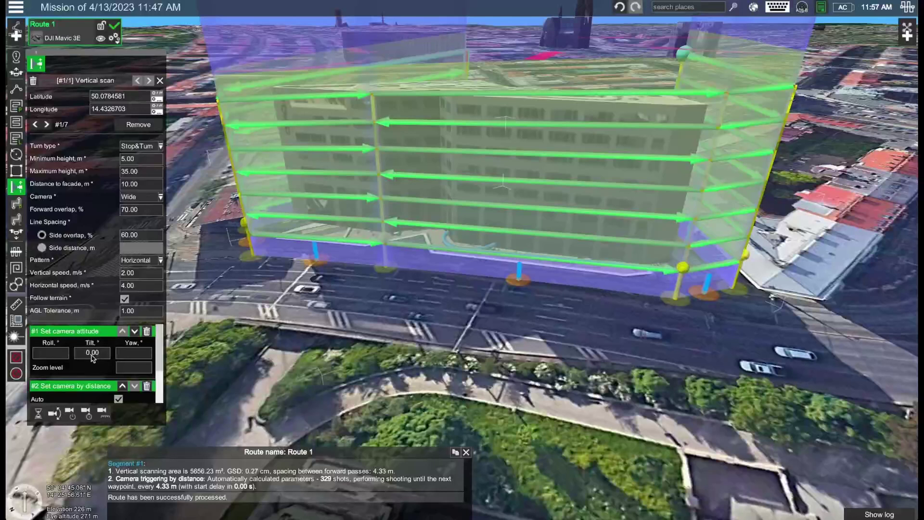
pyautogui.scroll(-2, 109, 361)
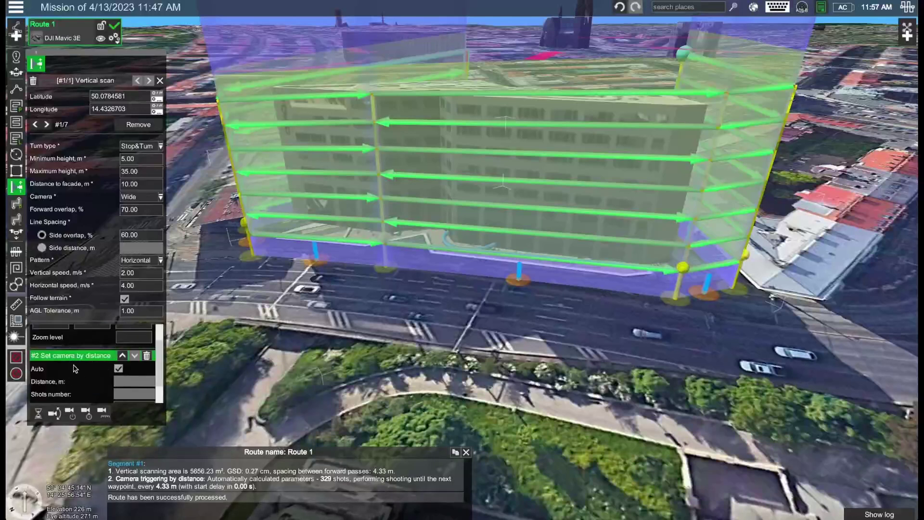
pyautogui.scroll(1, 79, 367)
pyautogui.moveTo(416, 315); pyautogui.dragTo(277, 290, button='right')
pyautogui.scroll(-3, 380, 309)
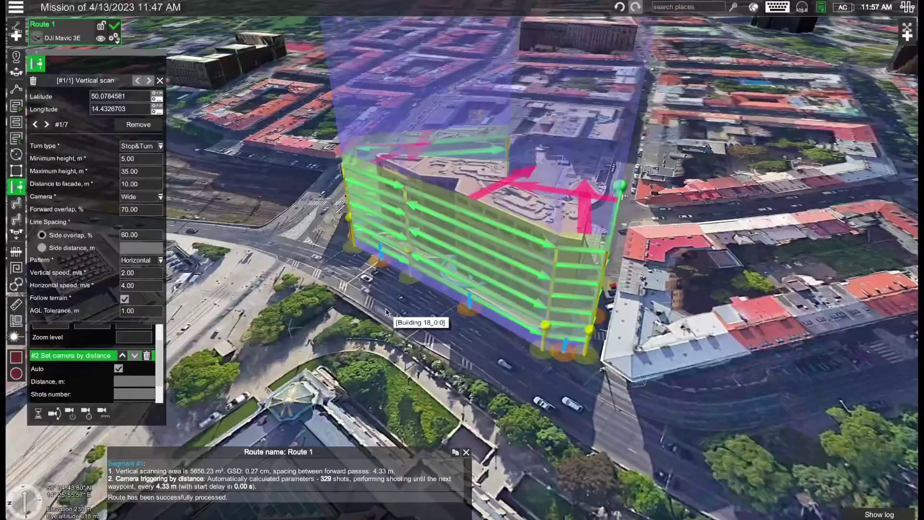
pyautogui.moveTo(486, 373); pyautogui.dragTo(567, 324, button='right')
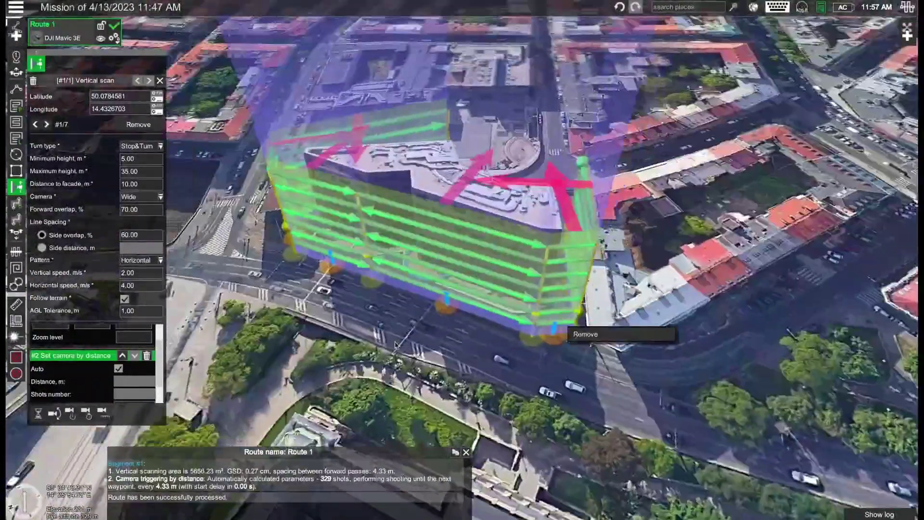
pyautogui.moveTo(445, 351); pyautogui.dragTo(496, 406)
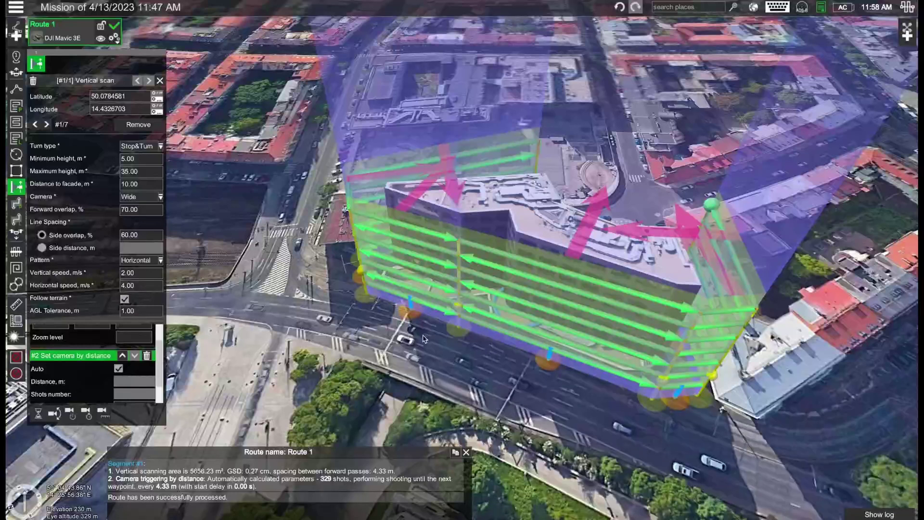
# - Create a second route for the DJI Mavic 3E with the default route parameters
pyautogui.click(17, 34)
pyautogui.click(577, 379)
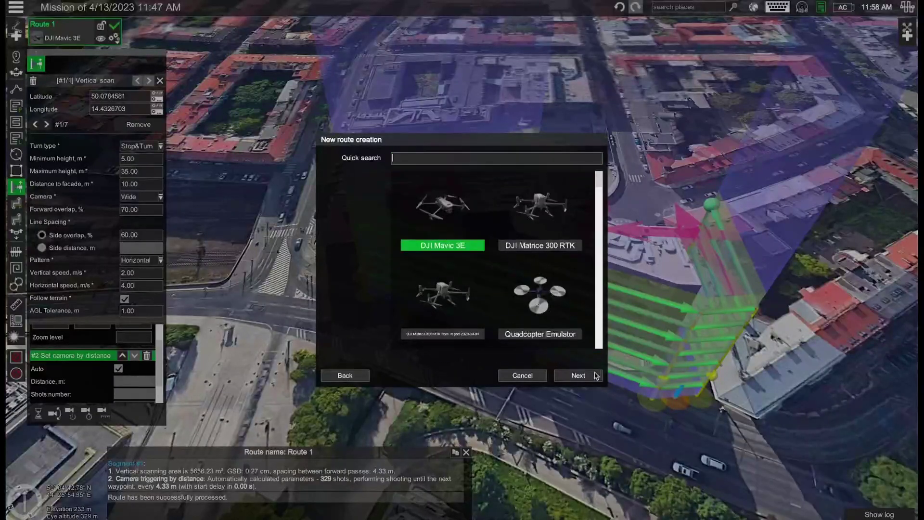
pyautogui.click(580, 377)
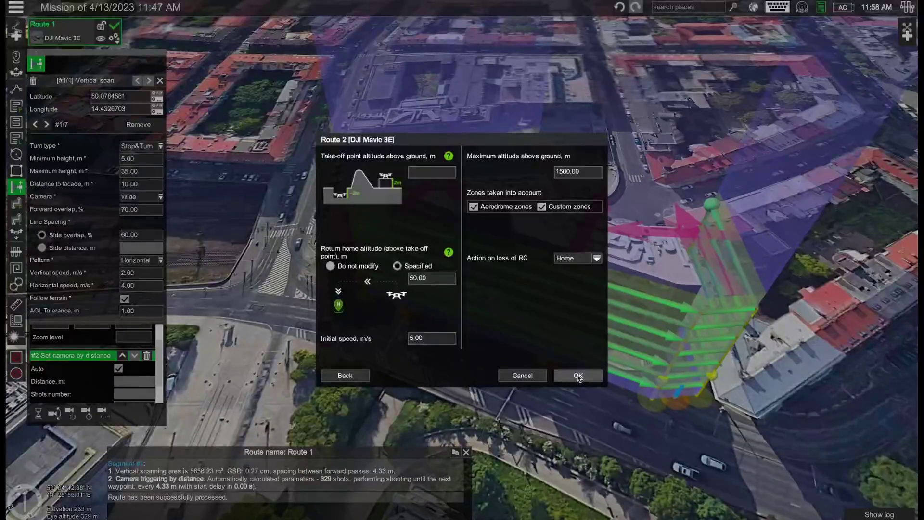
pyautogui.click(578, 375)
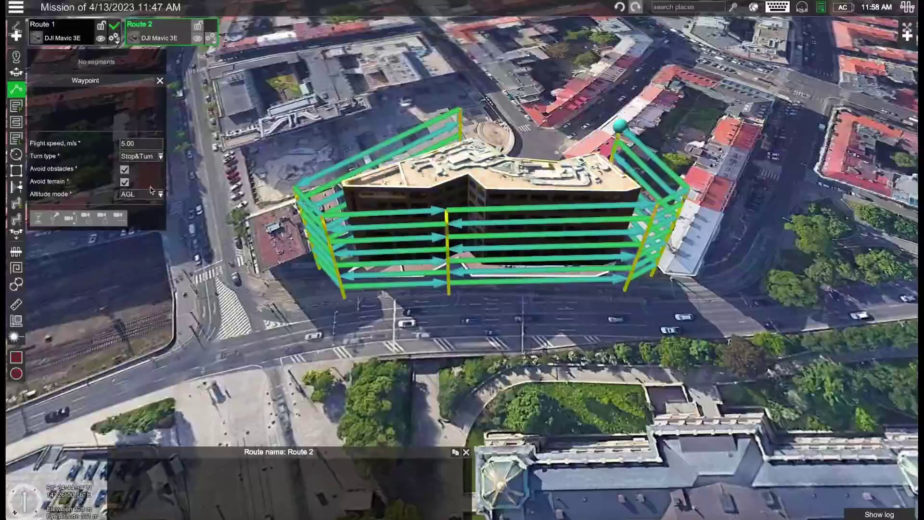
# - Draw a four-corner photogrammetry area around the whole building on Route 2, and fine-tune the corner at the main-road junction
pyautogui.click(16, 105)
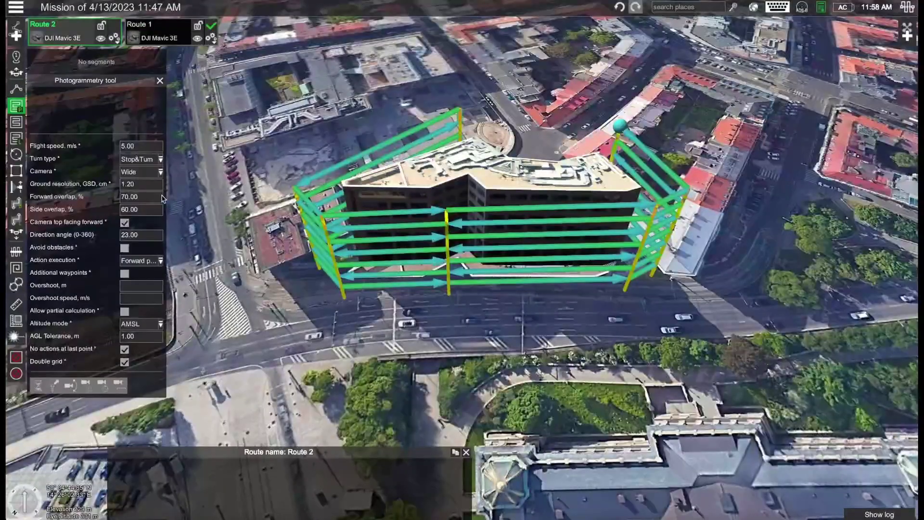
pyautogui.moveTo(324, 348); pyautogui.dragTo(260, 294, button='middle')
pyautogui.moveTo(260, 295); pyautogui.dragTo(308, 369)
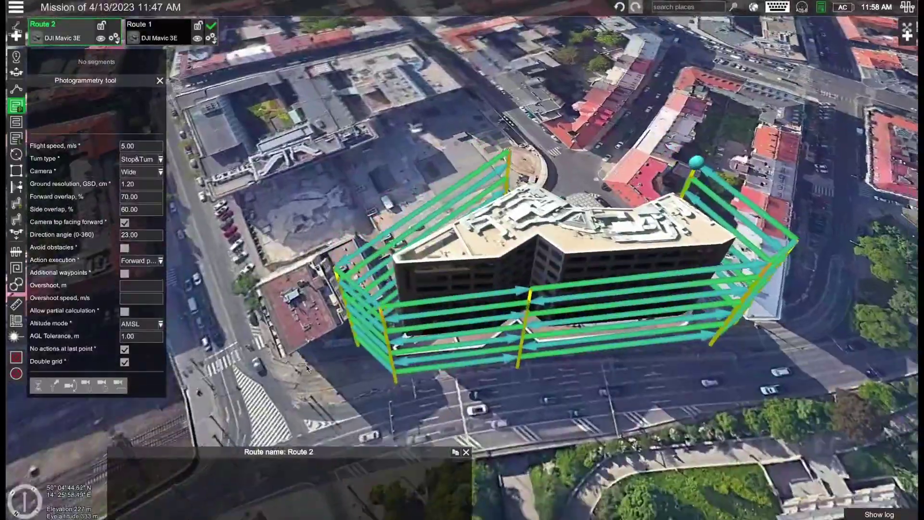
pyautogui.moveTo(308, 369); pyautogui.dragTo(474, 289, button='middle')
pyautogui.moveTo(474, 289); pyautogui.dragTo(571, 383)
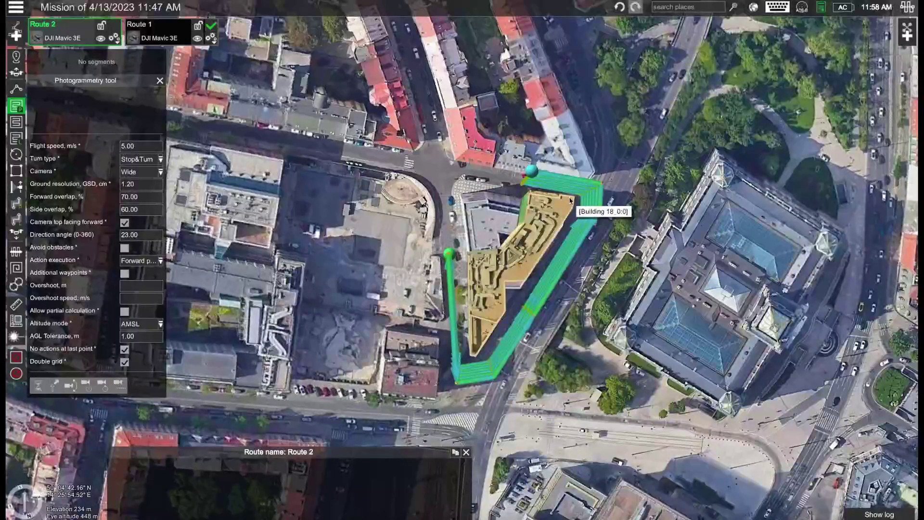
pyautogui.click(438, 173)
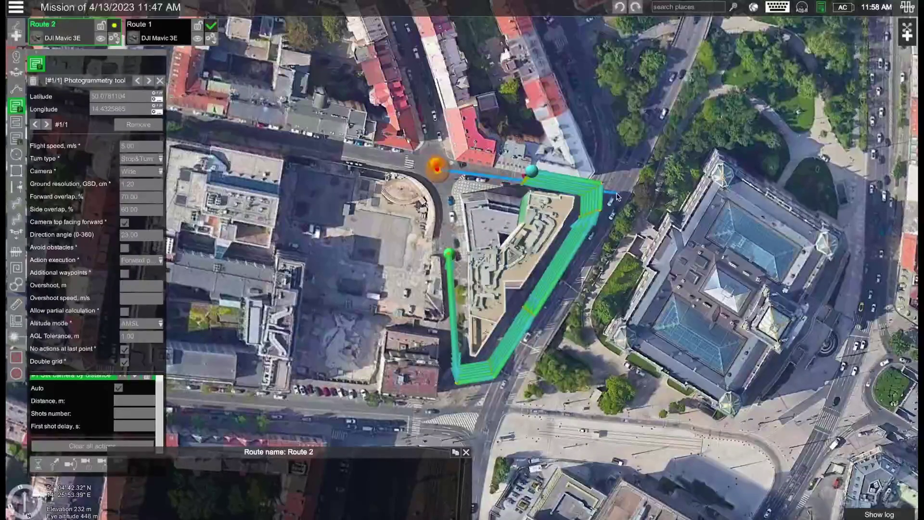
pyautogui.click(617, 196)
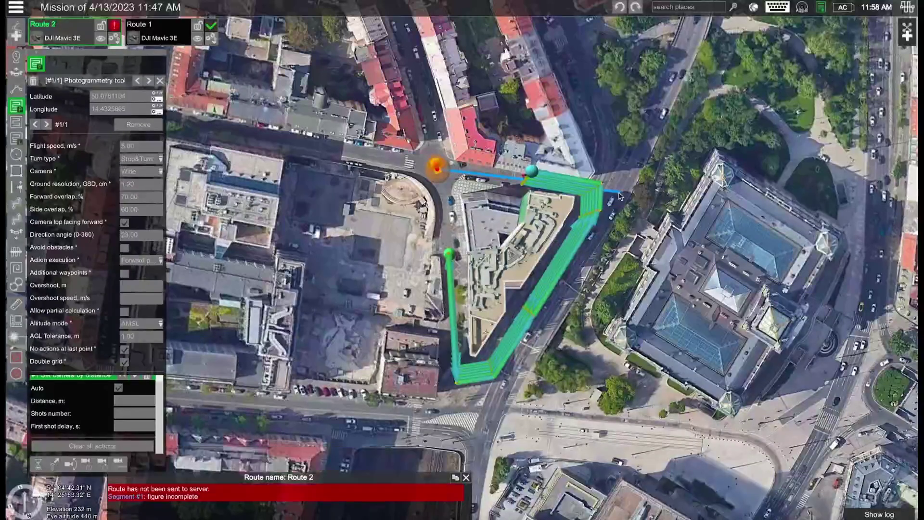
pyautogui.click(499, 405)
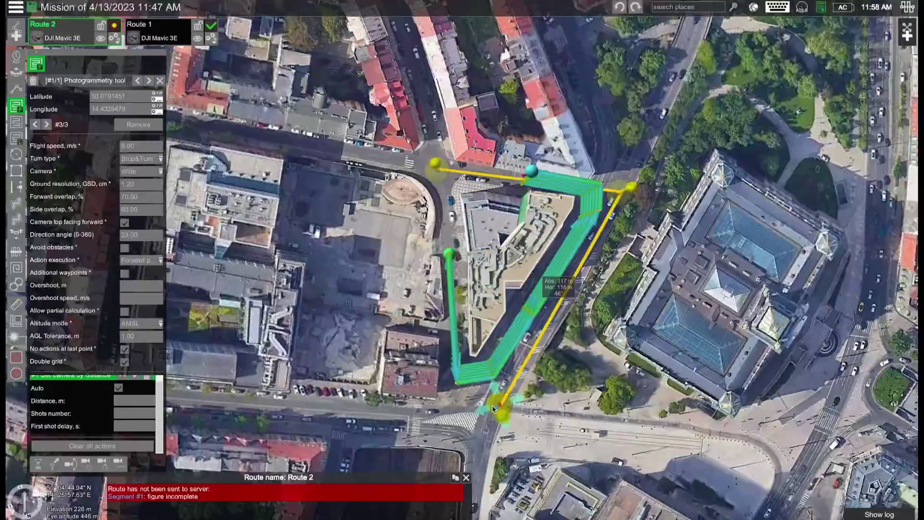
pyautogui.click(446, 408)
pyautogui.click(434, 163)
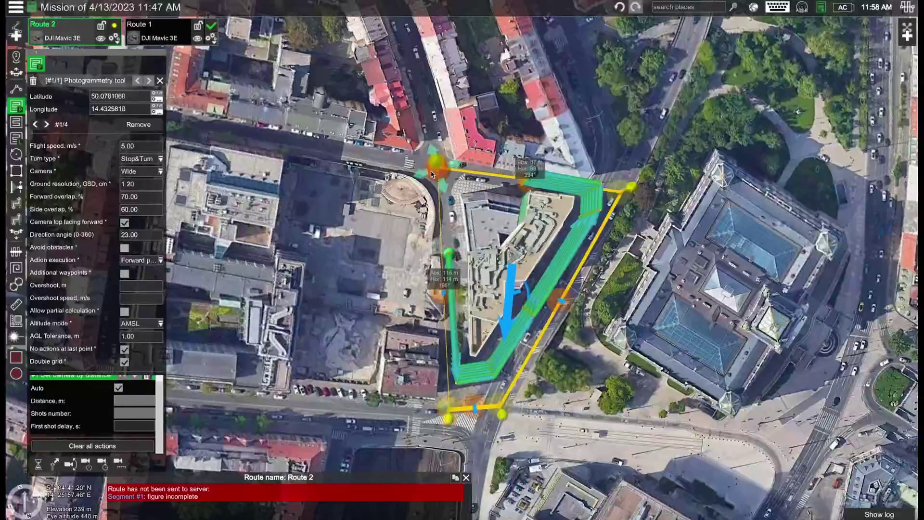
pyautogui.click(628, 193)
pyautogui.moveTo(632, 199); pyautogui.dragTo(633, 197)
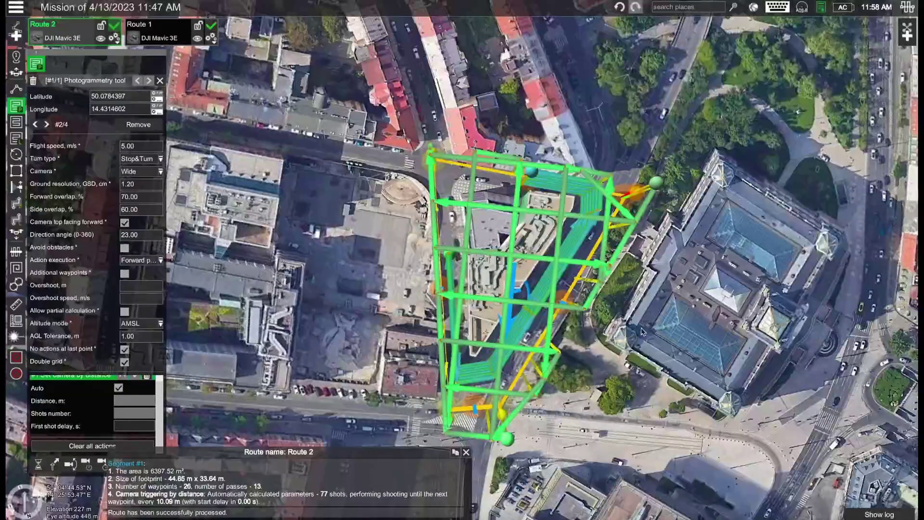
# - Hide Route 1 on the map and inspect the photogrammetry grid above the building
pyautogui.moveTo(662, 370); pyautogui.dragTo(516, 442, button='middle')
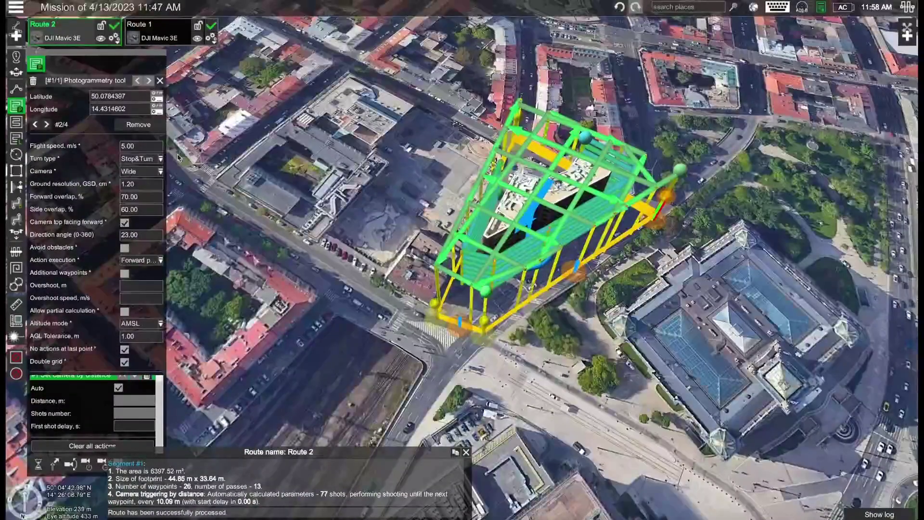
pyautogui.click(197, 39)
pyautogui.moveTo(556, 258)
pyautogui.scroll(4, 556, 258)
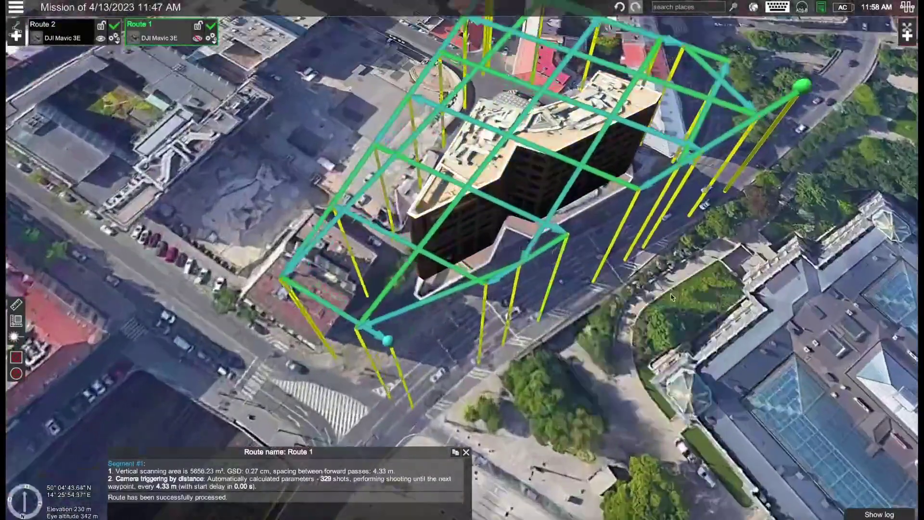
pyautogui.moveTo(674, 313); pyautogui.dragTo(681, 372, button='middle')
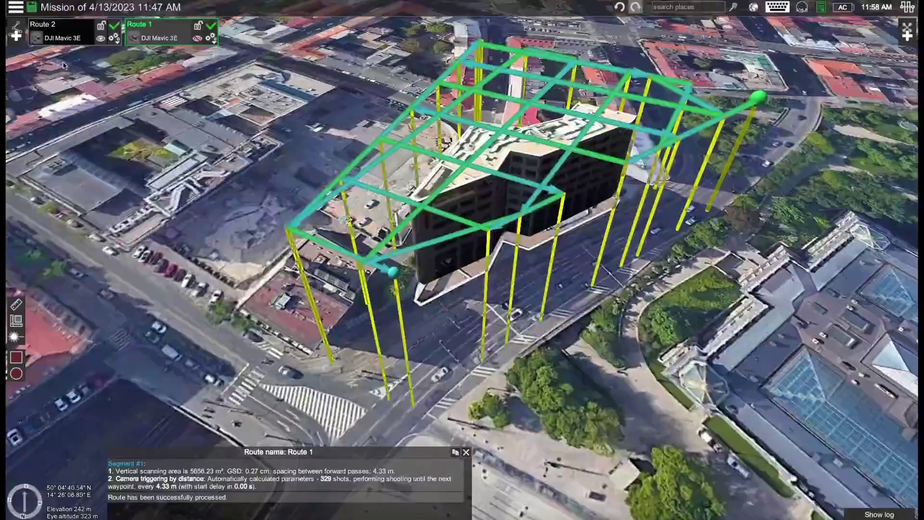
# - Turn off the double grid for Route 2's photogrammetry segment
pyautogui.click(48, 25)
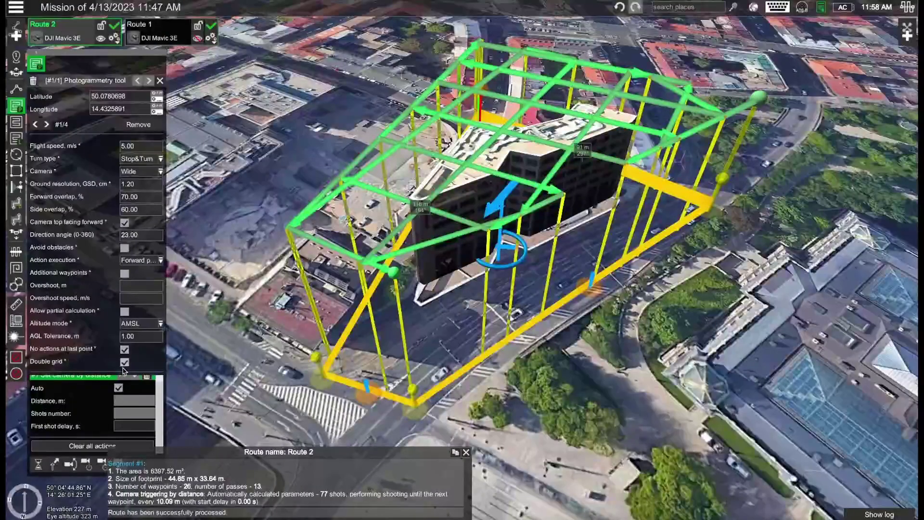
pyautogui.moveTo(596, 343); pyautogui.dragTo(600, 318, button='middle')
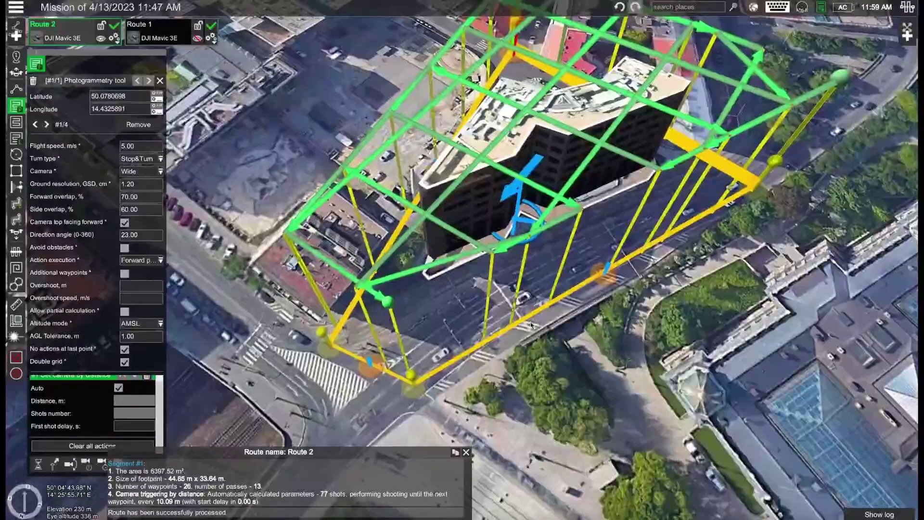
pyautogui.click(124, 362)
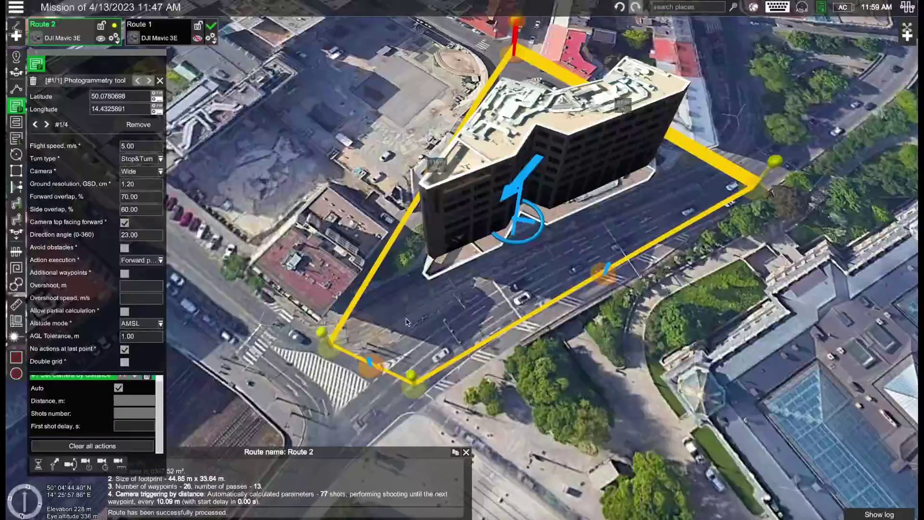
# - View the elevation profile of Route 2, check the route's clearance above the building, and close the profile
pyautogui.moveTo(614, 298); pyautogui.dragTo(628, 380, button='middle')
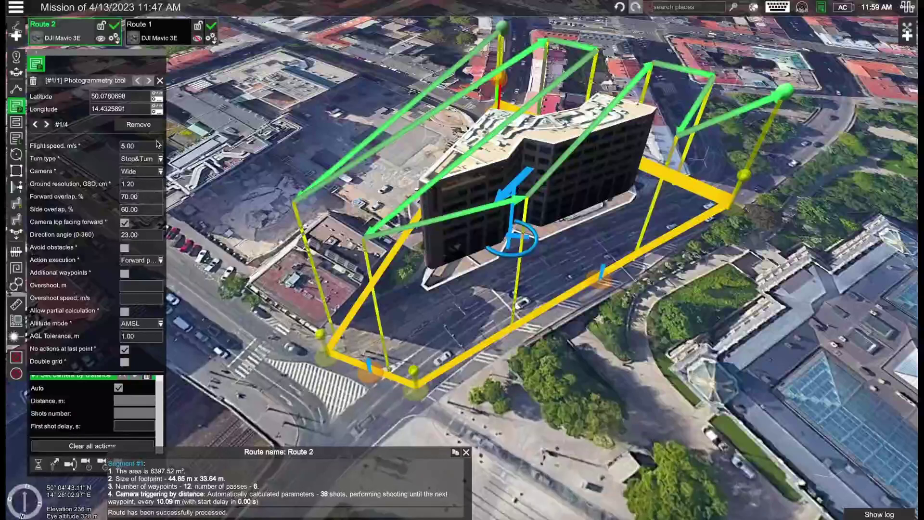
pyautogui.click(114, 40)
pyautogui.click(68, 75)
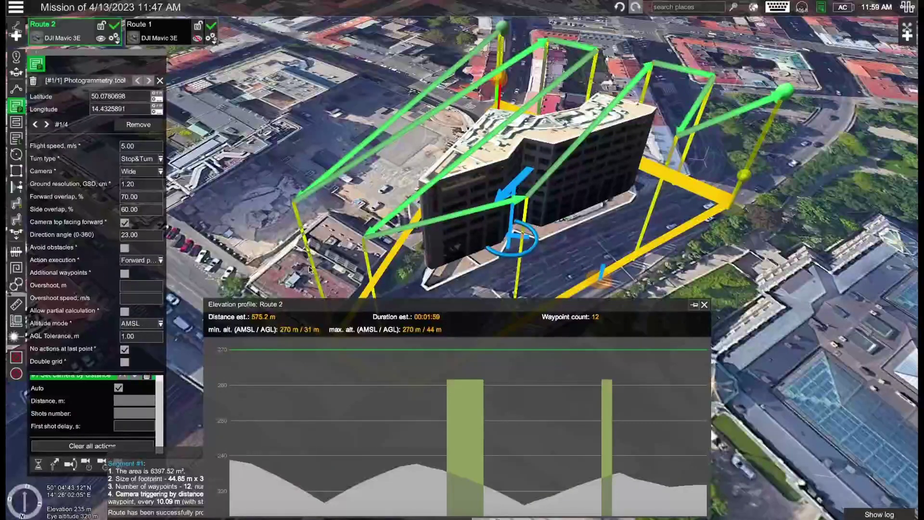
pyautogui.moveTo(423, 391)
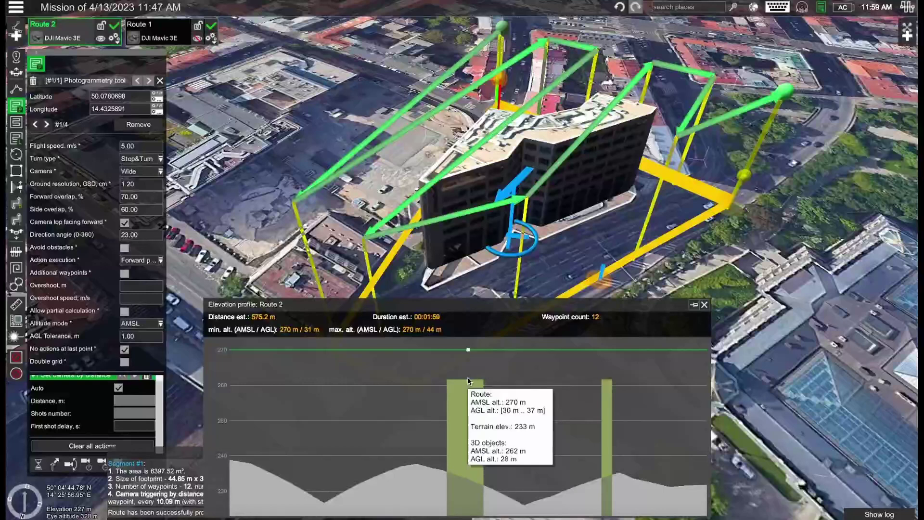
pyautogui.click(704, 305)
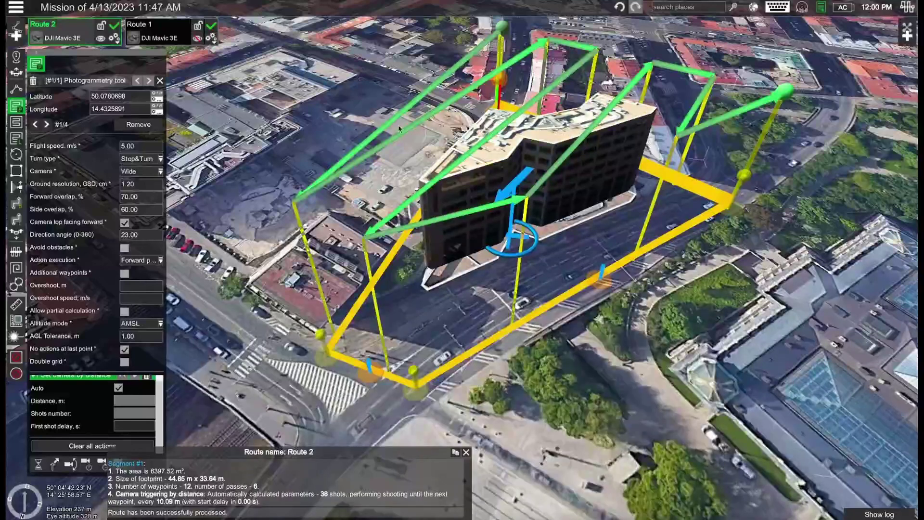
# - Turn the double grid back on for Route 2's photogrammetry segment and close the route's log window
pyautogui.click(124, 361)
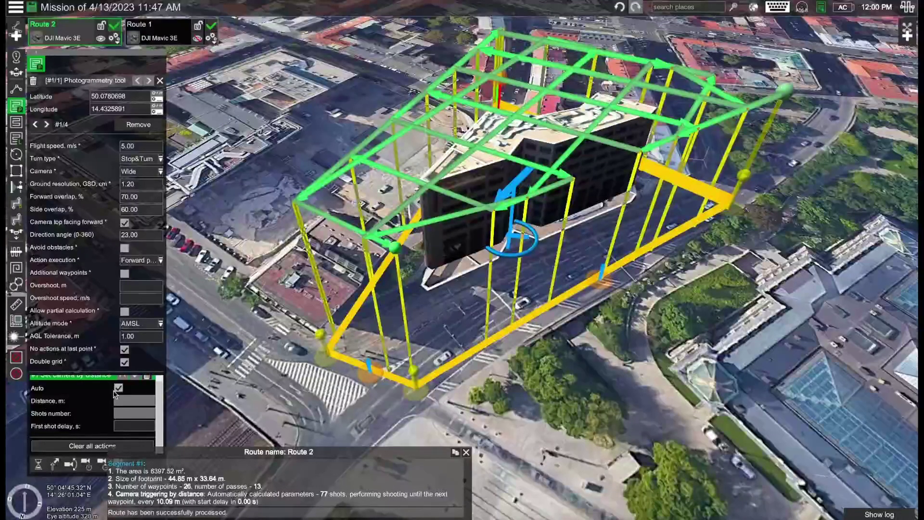
pyautogui.scroll(1, 93, 386)
pyautogui.scroll(-1, 90, 407)
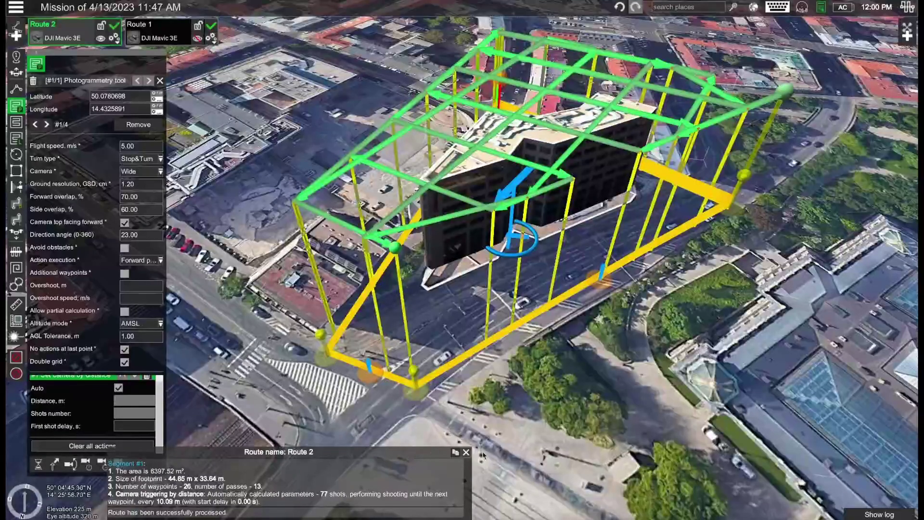
pyautogui.click(467, 453)
# - Add a camera attitude action to the photogrammetry segment, place it before the camera-by-distance action, and set its tilt to 90
pyautogui.scroll(1, 116, 399)
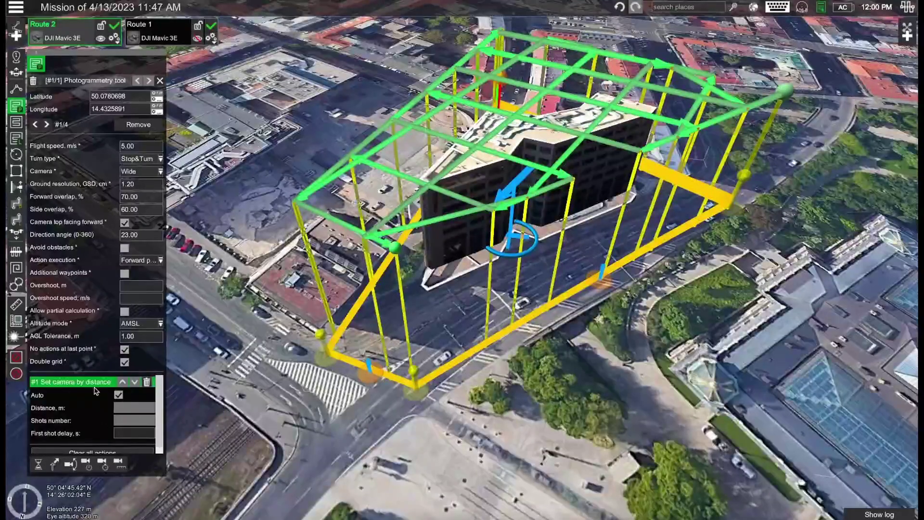
pyautogui.scroll(-1, 117, 400)
pyautogui.scroll(1, 113, 402)
pyautogui.scroll(-1, 109, 405)
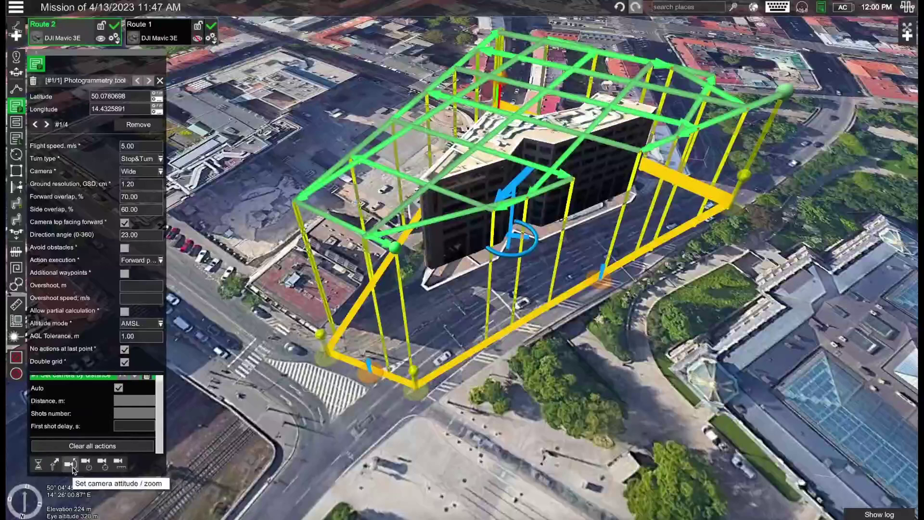
pyautogui.click(71, 464)
pyautogui.scroll(-1, 116, 414)
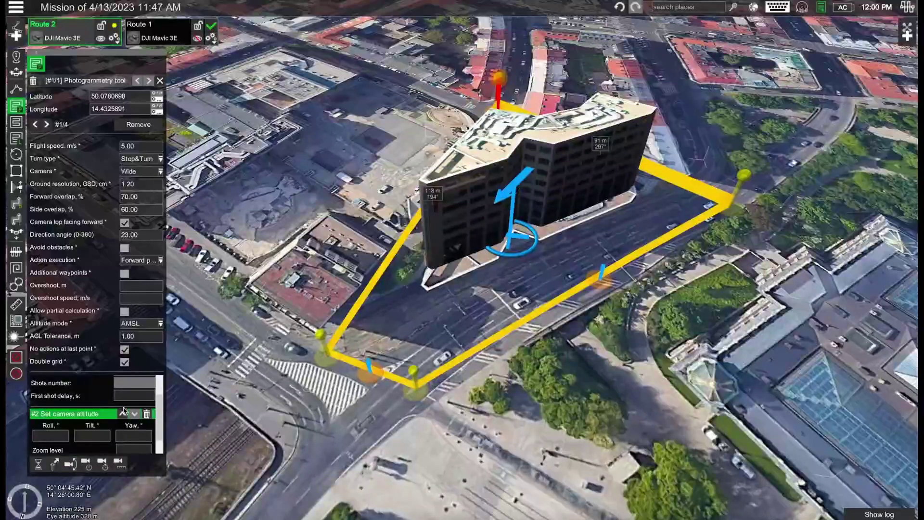
pyautogui.click(124, 411)
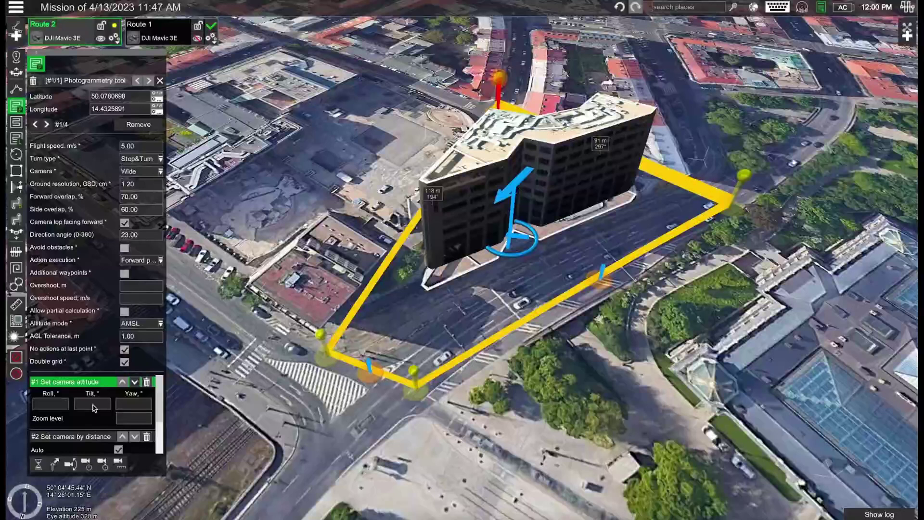
pyautogui.click(93, 405)
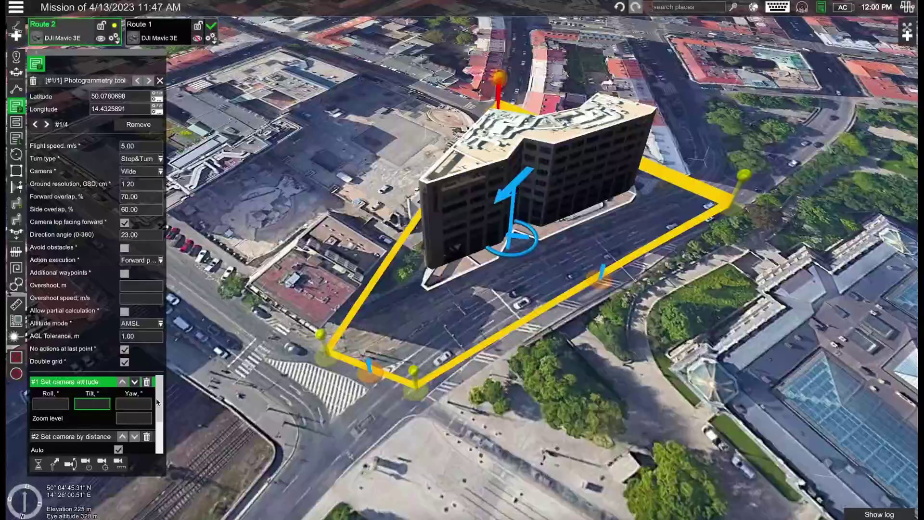
pyautogui.press('Return')
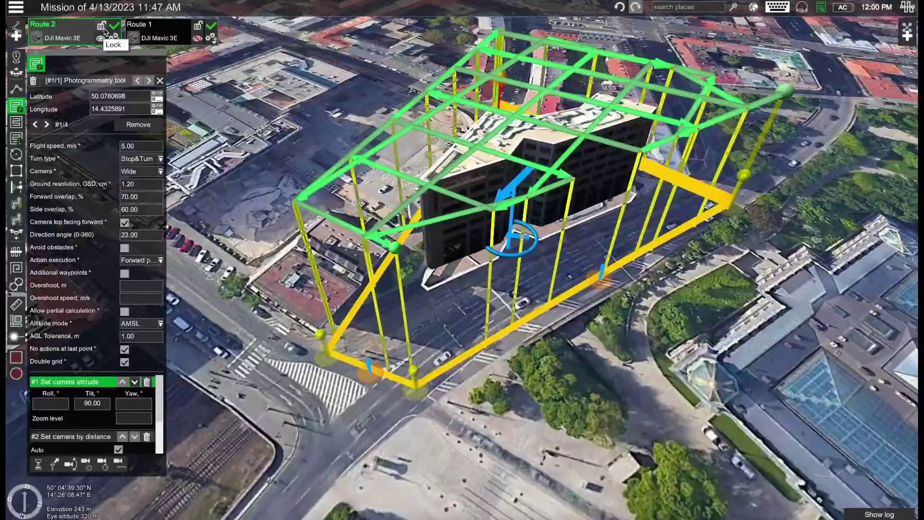
# - Select Route 1 and show its vertical scan on the map together with Route 2
pyautogui.doubleClick(150, 28)
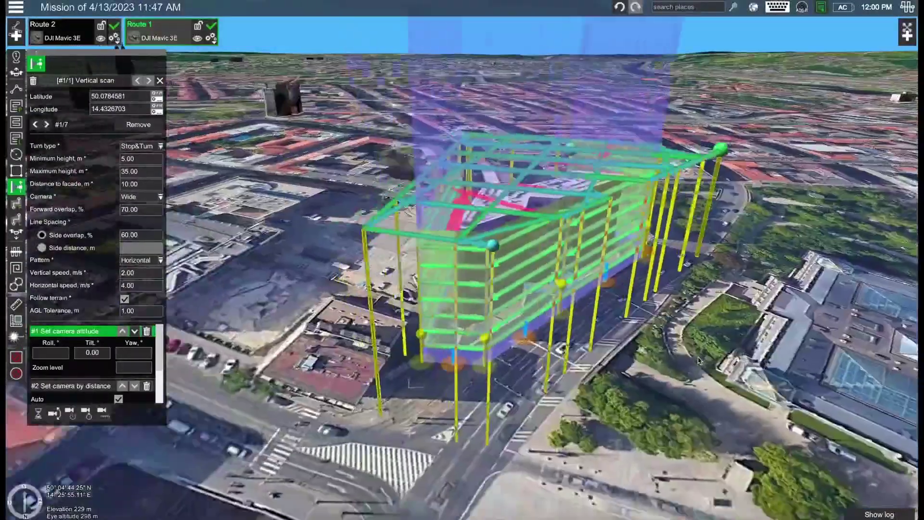
pyautogui.moveTo(699, 361); pyautogui.dragTo(658, 395)
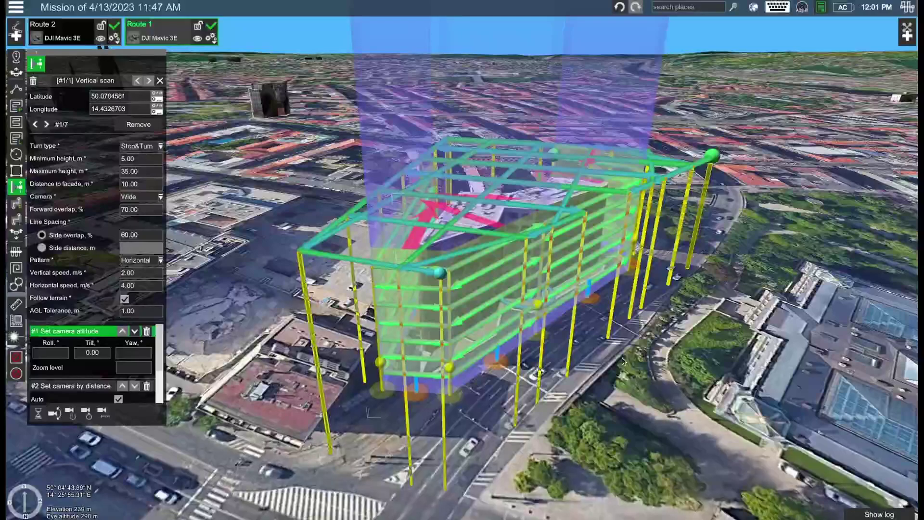
pyautogui.scroll(-1, 536, 373)
pyautogui.moveTo(536, 373); pyautogui.dragTo(515, 278, button='right')
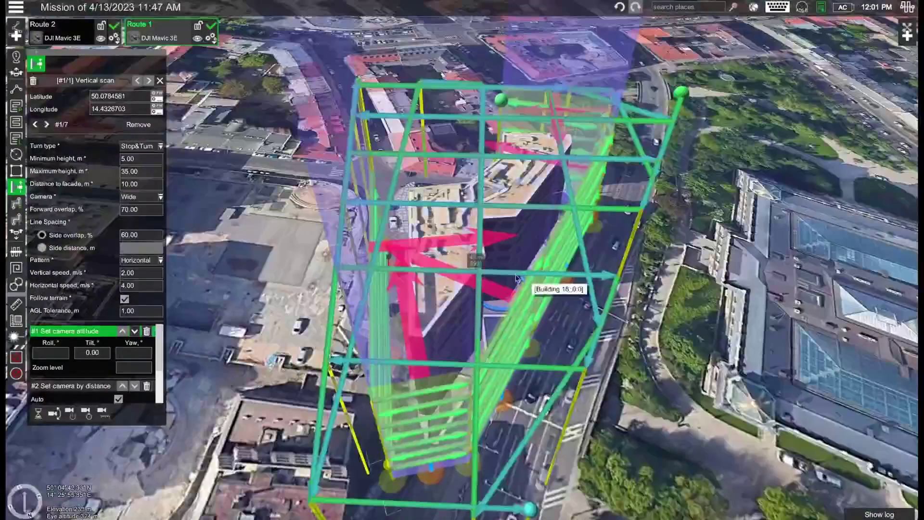
# - Examine the combined facade scan passes and photogrammetry grid around the building from several sides, both close up and from afar
pyautogui.scroll(6, 516, 280)
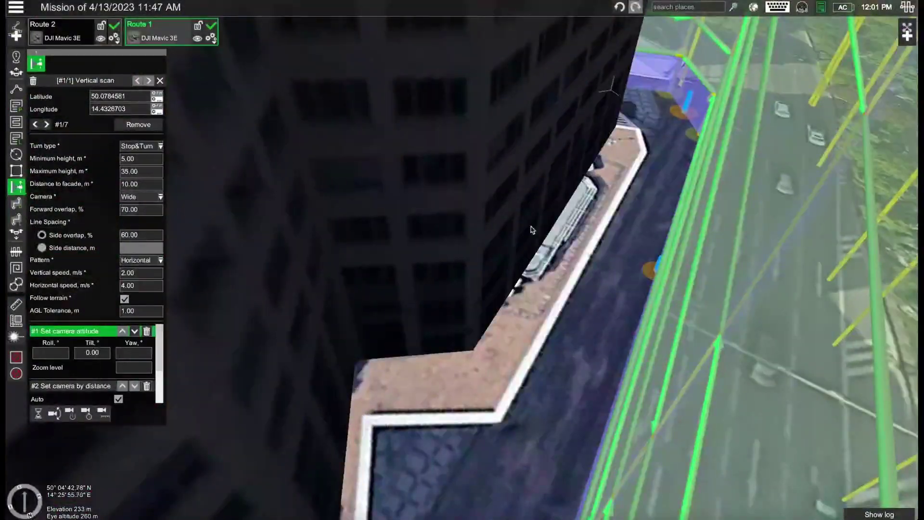
pyautogui.scroll(-5, 638, 270)
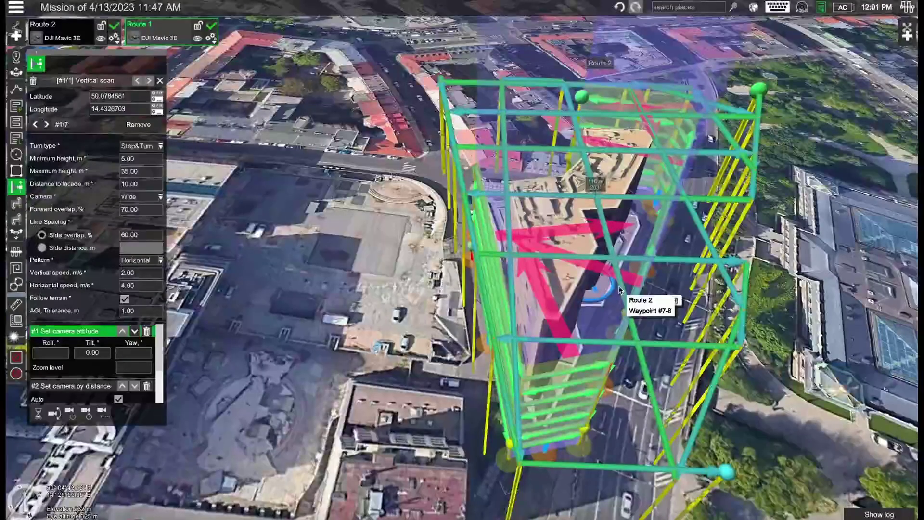
pyautogui.moveTo(806, 284); pyautogui.dragTo(667, 260)
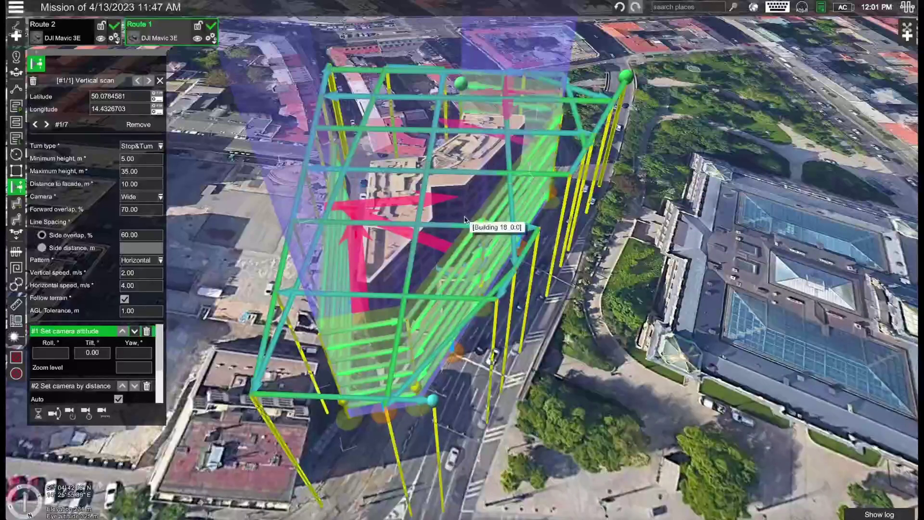
pyautogui.moveTo(603, 307); pyautogui.dragTo(417, 163, button='middle')
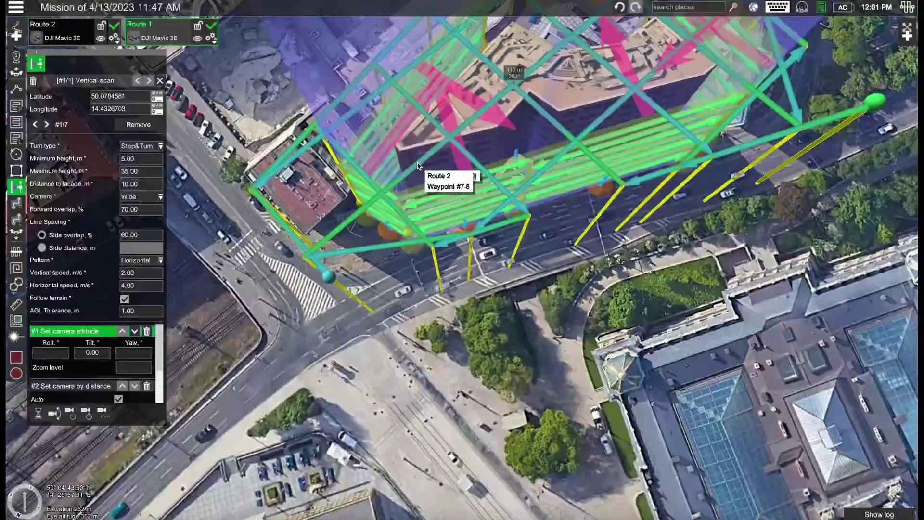
pyautogui.moveTo(532, 166); pyautogui.dragTo(539, 235)
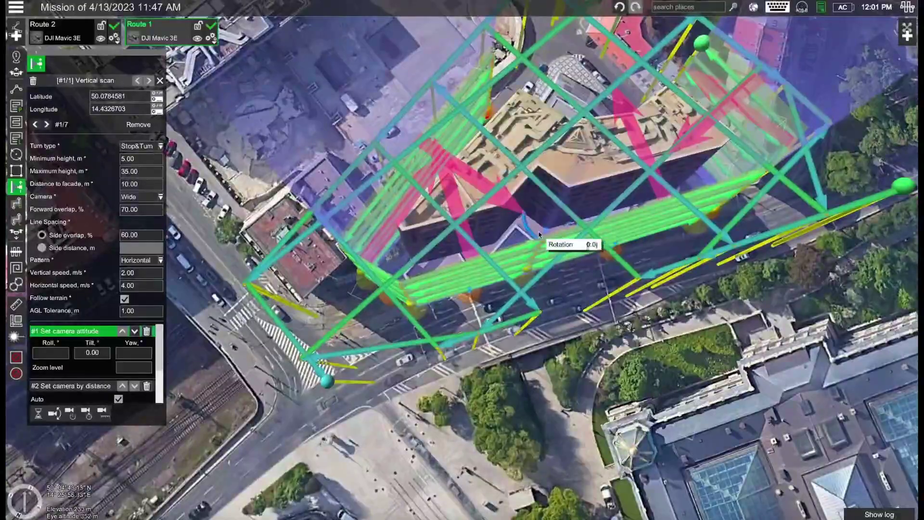
pyautogui.scroll(5, 539, 233)
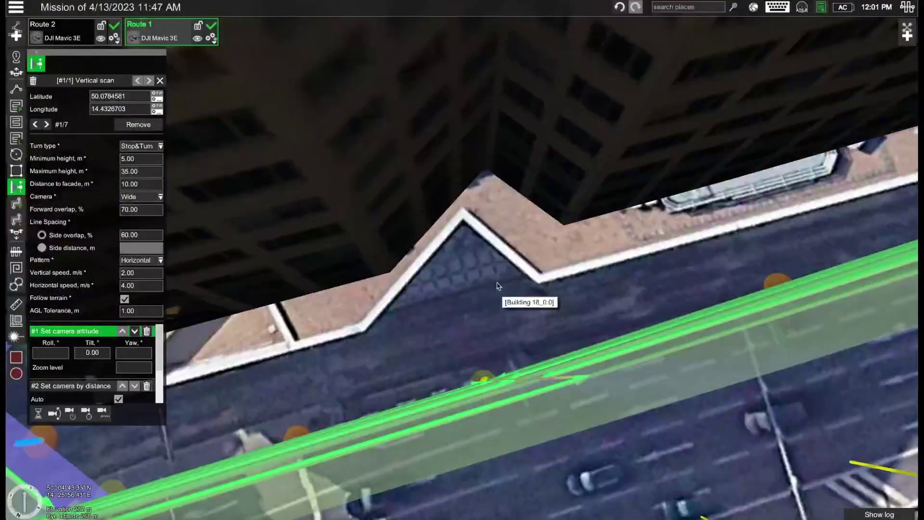
pyautogui.scroll(-10, 499, 281)
pyautogui.moveTo(499, 281); pyautogui.dragTo(351, 439, button='middle')
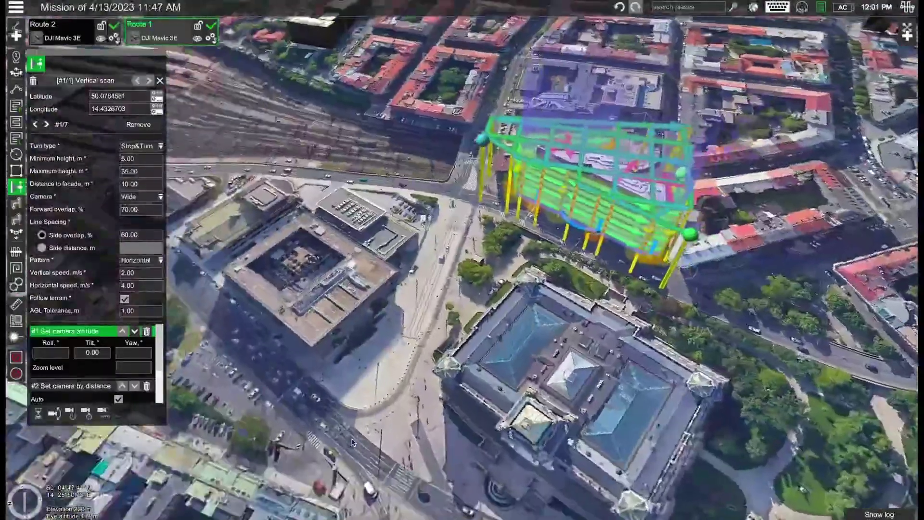
pyautogui.moveTo(533, 266); pyautogui.dragTo(417, 329)
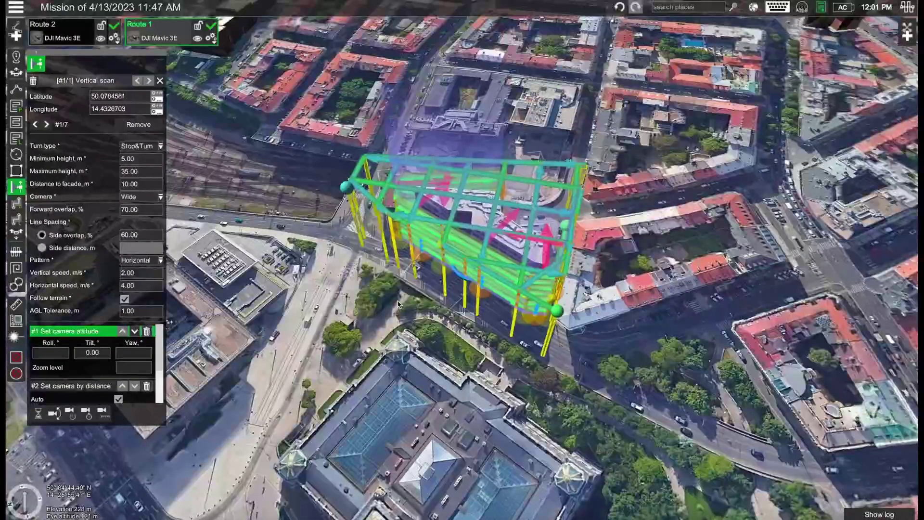
pyautogui.scroll(5, 409, 329)
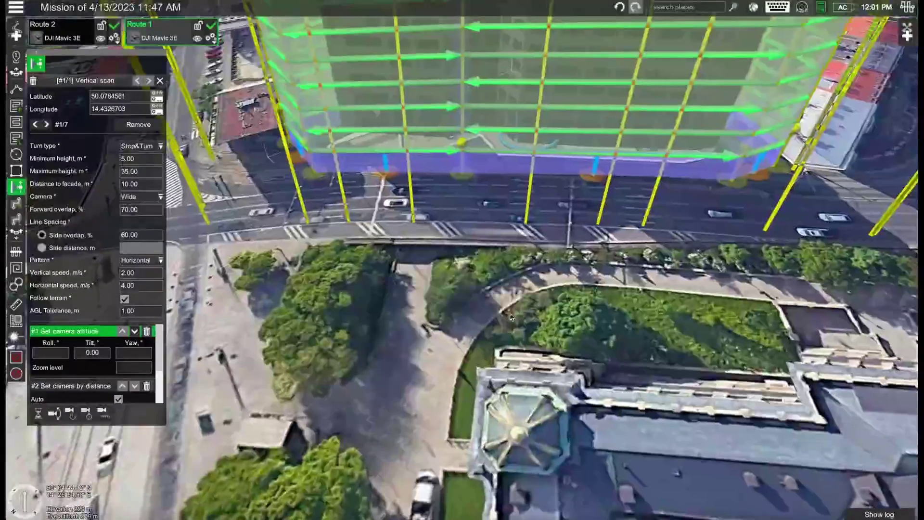
pyautogui.moveTo(394, 277); pyautogui.dragTo(438, 357)
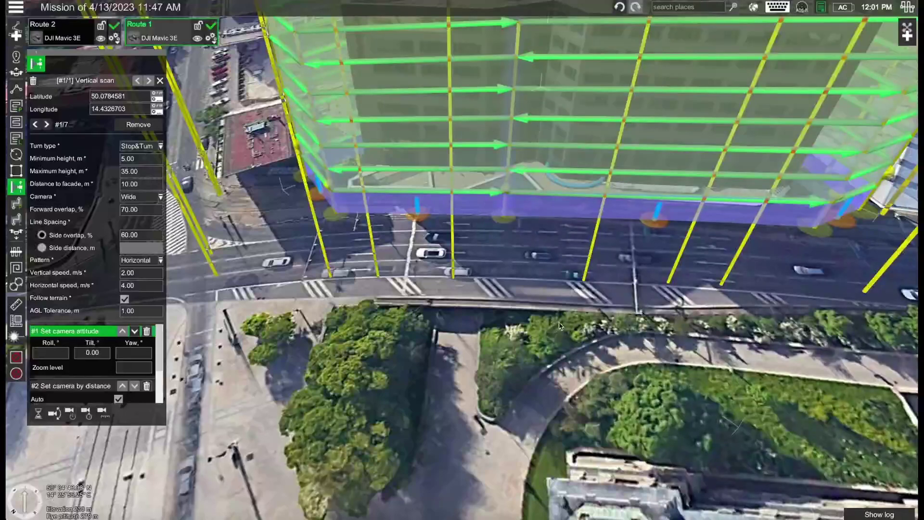
pyautogui.scroll(-10, 585, 332)
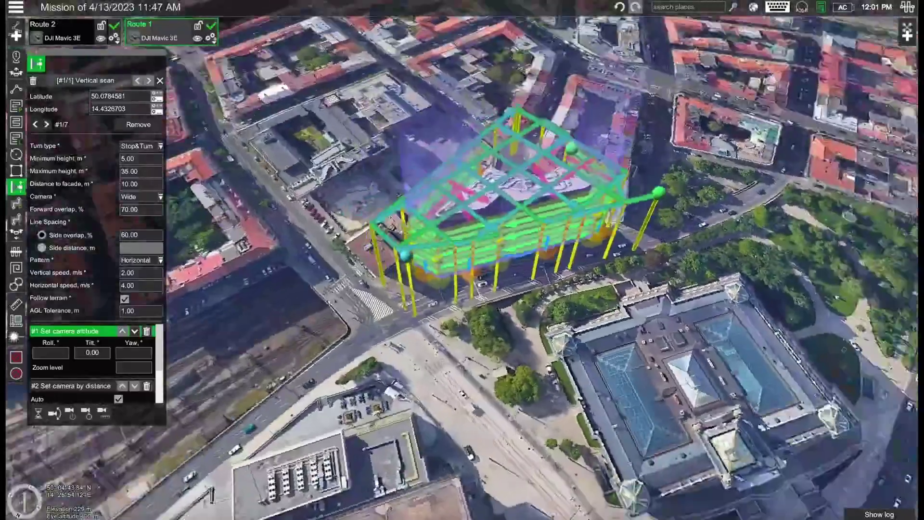
pyautogui.moveTo(568, 312); pyautogui.dragTo(540, 353, button='middle')
pyautogui.moveTo(469, 235); pyautogui.dragTo(574, 312)
pyautogui.scroll(3, 676, 337)
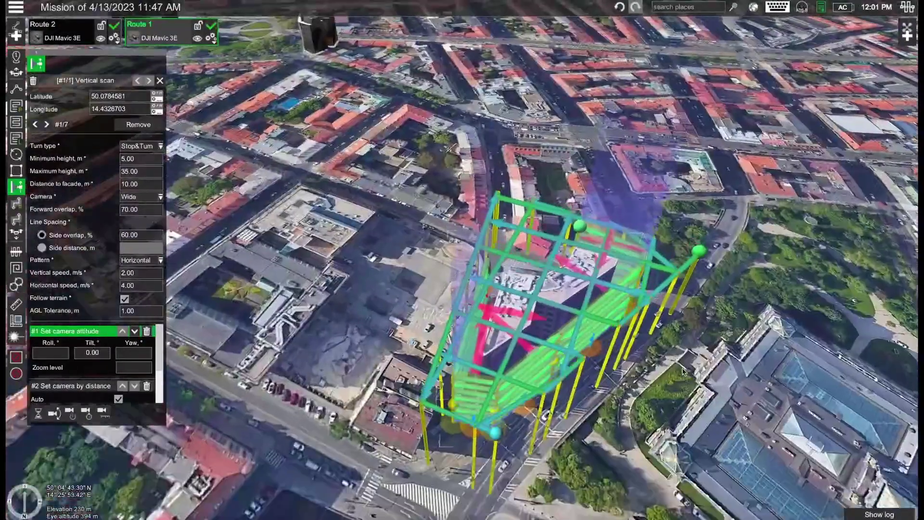
pyautogui.moveTo(706, 338); pyautogui.dragTo(502, 302, button='middle')
pyautogui.scroll(3, 502, 302)
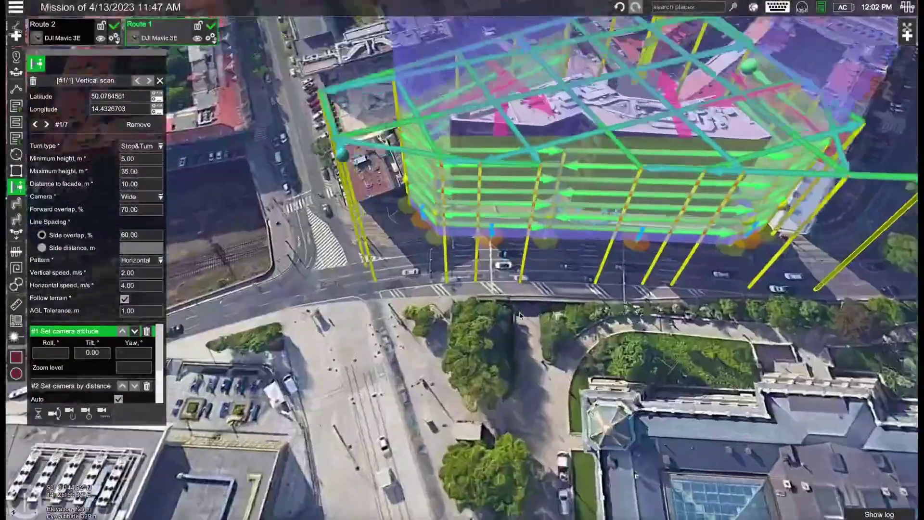
pyautogui.scroll(3, 605, 452)
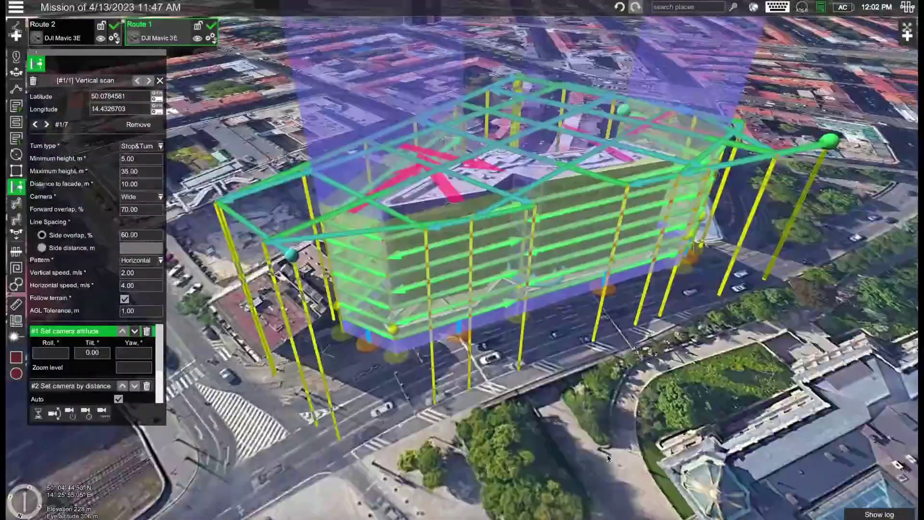